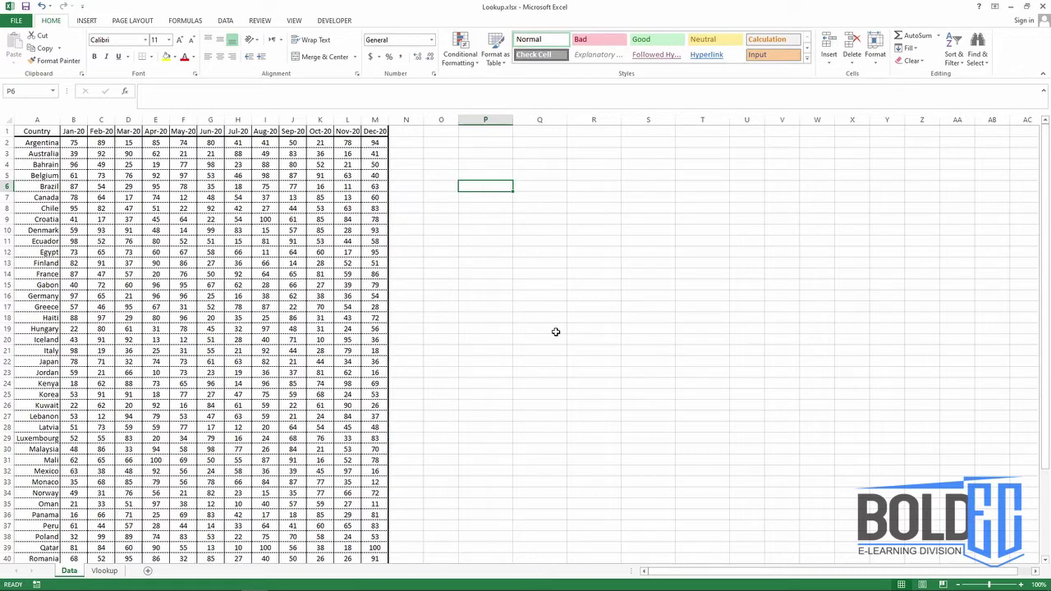
Copy Australia's Nov-20 value from cell L3 into cell P3.
{"action": "left_click", "coordinate": [348, 153]}
{"action": "key", "text": "ctrl+c"}
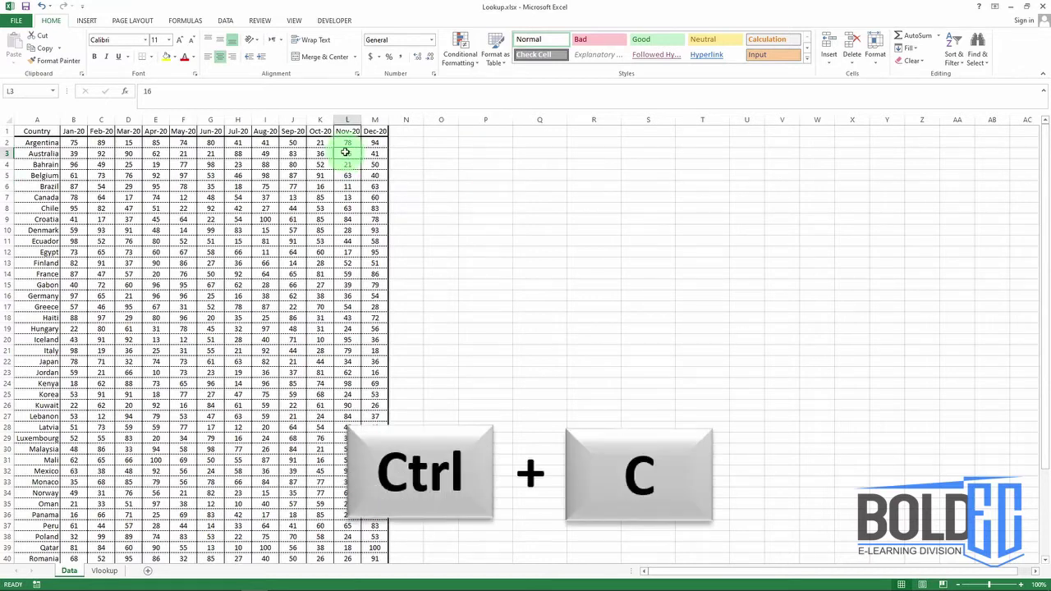
{"action": "left_click", "coordinate": [468, 156]}
{"action": "key", "text": "ctrl+v"}
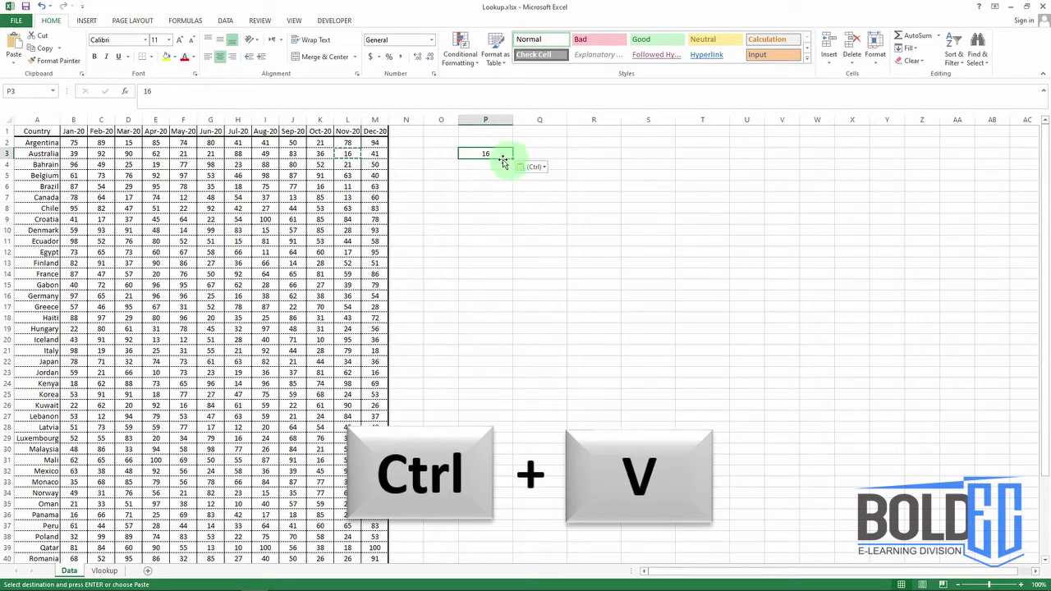
Cut Australia's Oct-20 value from cell K3 and paste it into cell Q3.
{"action": "left_click", "coordinate": [320, 153]}
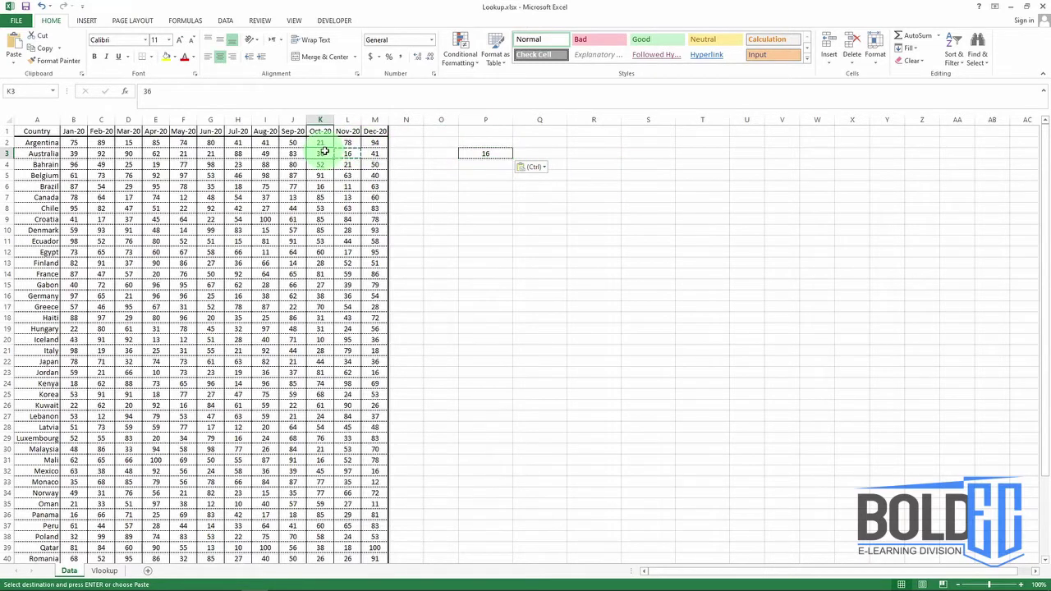
{"action": "key", "text": "ctrl+x"}
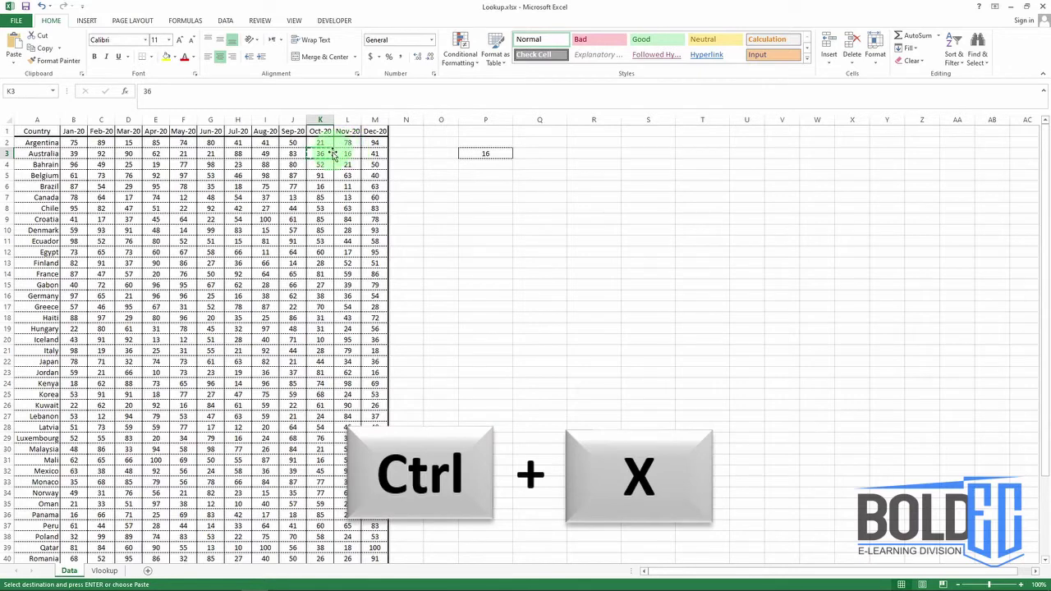
{"action": "left_click", "coordinate": [490, 153]}
{"action": "left_click", "coordinate": [525, 155]}
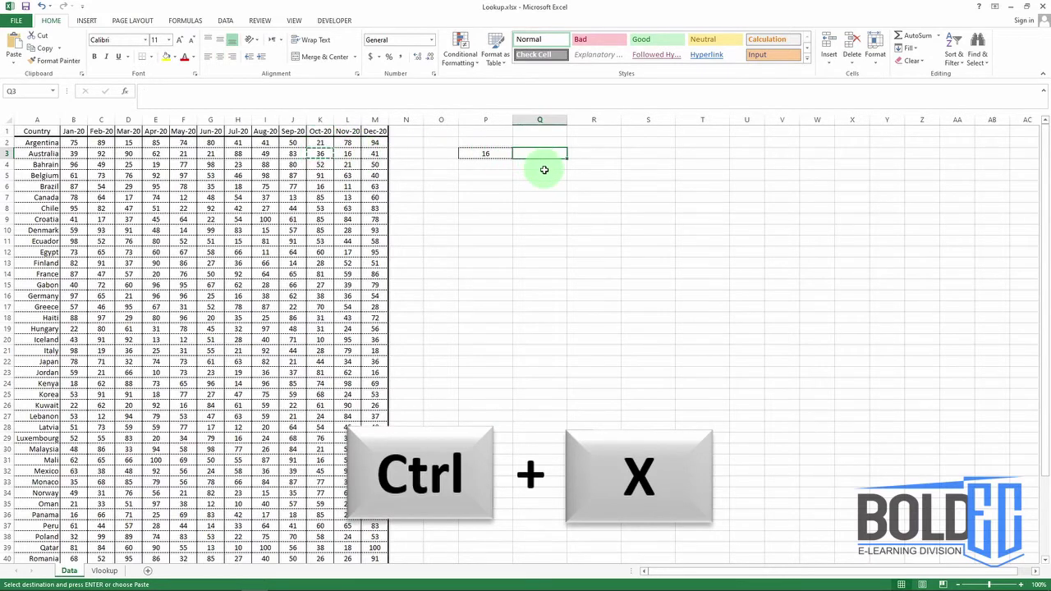
{"action": "key", "text": "ctrl+v"}
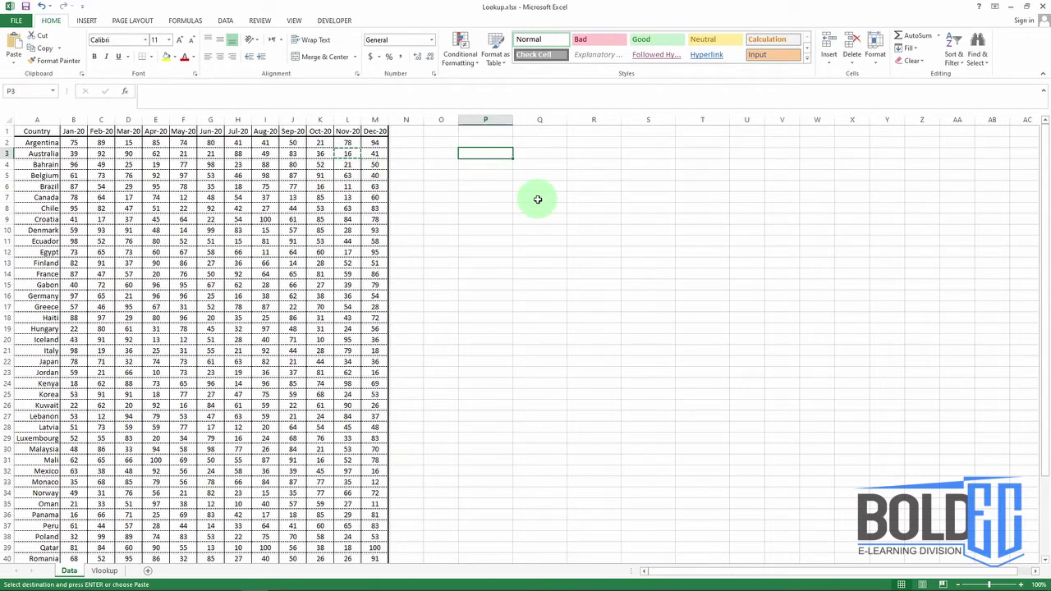
Enter "Bla Bla" in cell P3 and undo the entry.
{"action": "type", "text": "Bla Bla"}
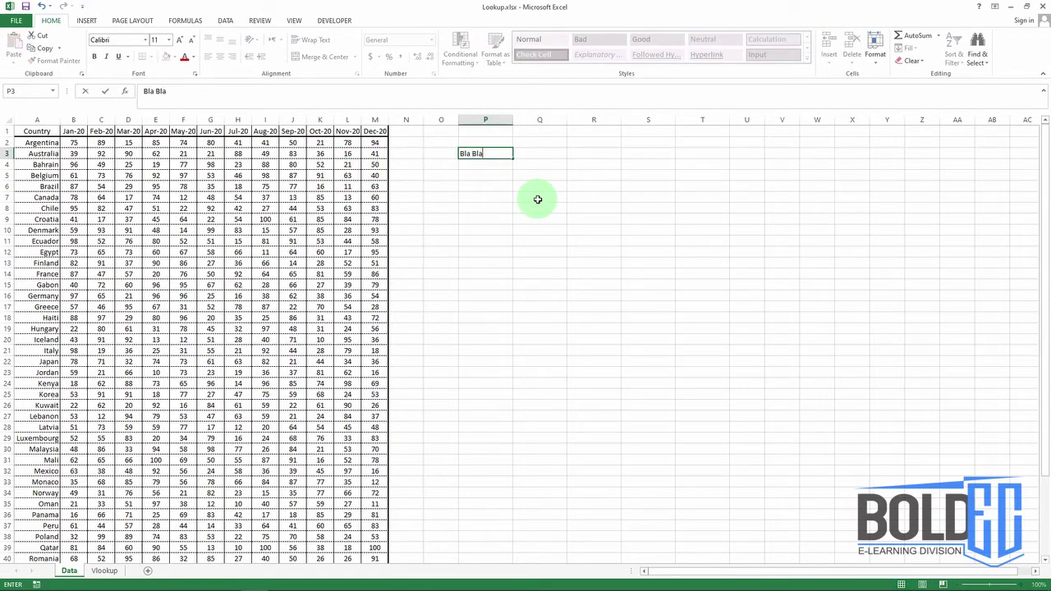
{"action": "key", "text": "Return"}
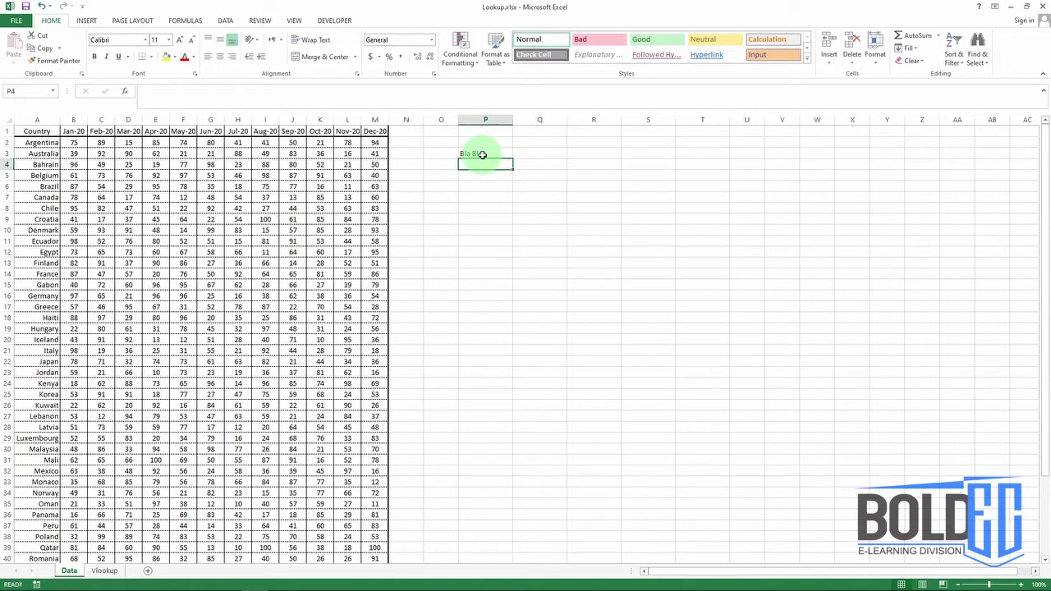
{"action": "key", "text": "ctrl+z"}
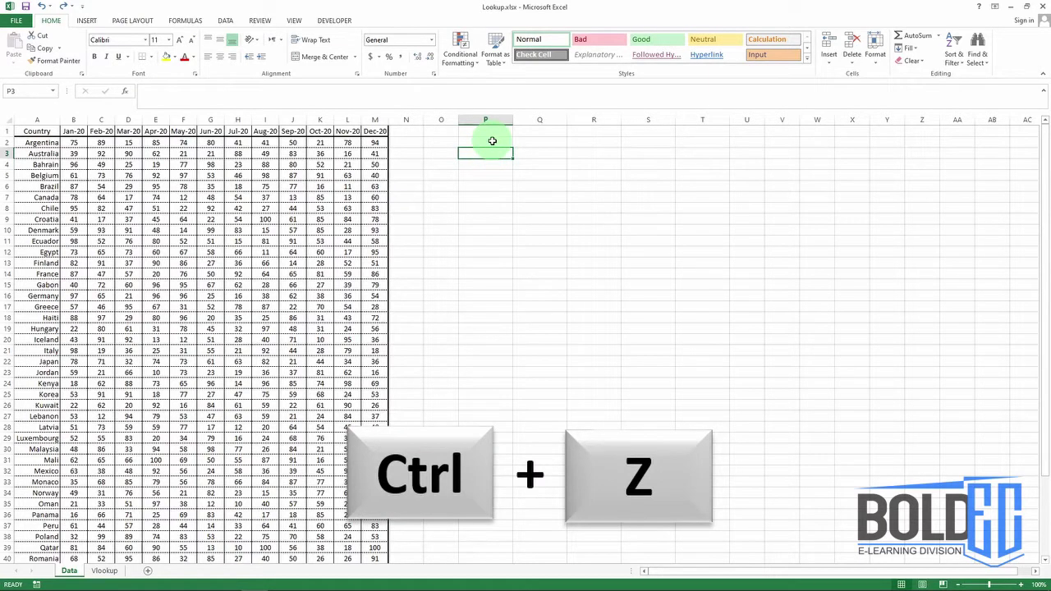
Redo the undone text entry in cell P3 and clear the cell.
{"action": "key", "text": "ctrl+y"}
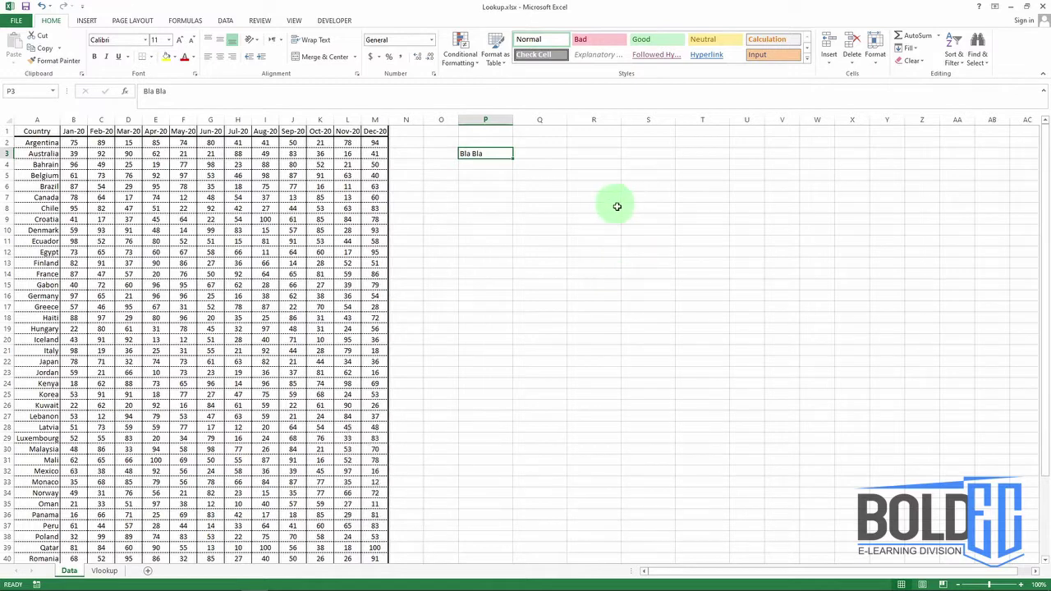
{"action": "key", "text": "Delete"}
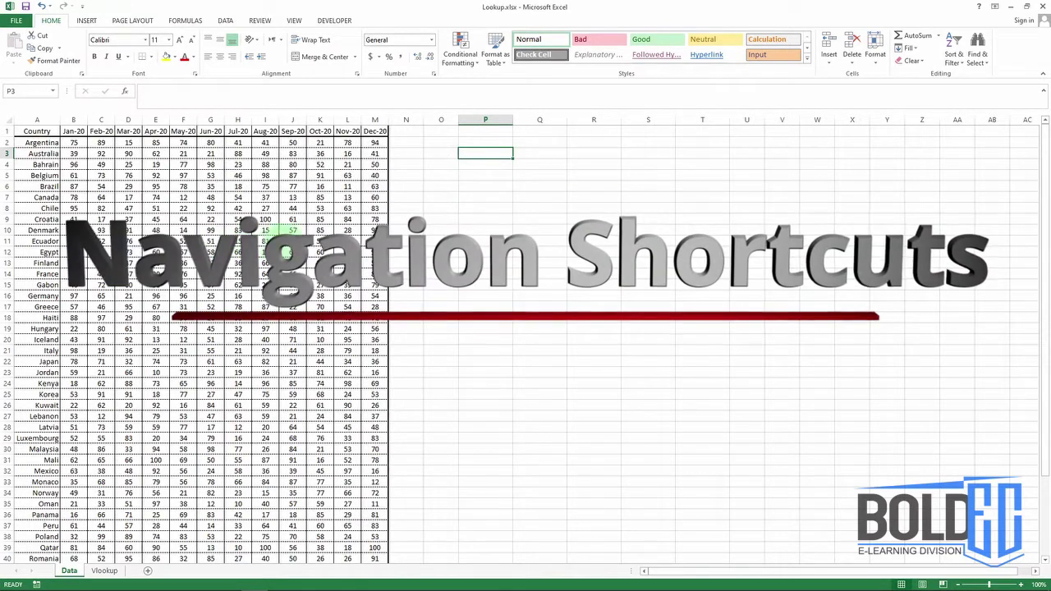
Select cell J9 and move the active cell rightward one column at a time to N9.
{"action": "left_click", "coordinate": [292, 218]}
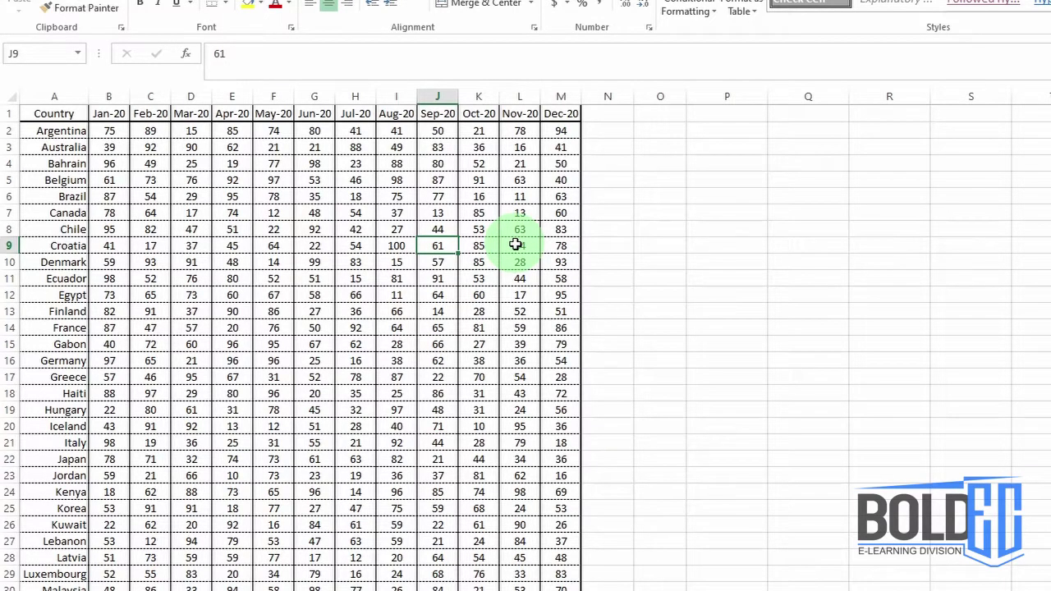
{"action": "key", "text": "Tab"}
{"action": "key", "text": "Tab"}
{"action": "key", "text": "Tab"}
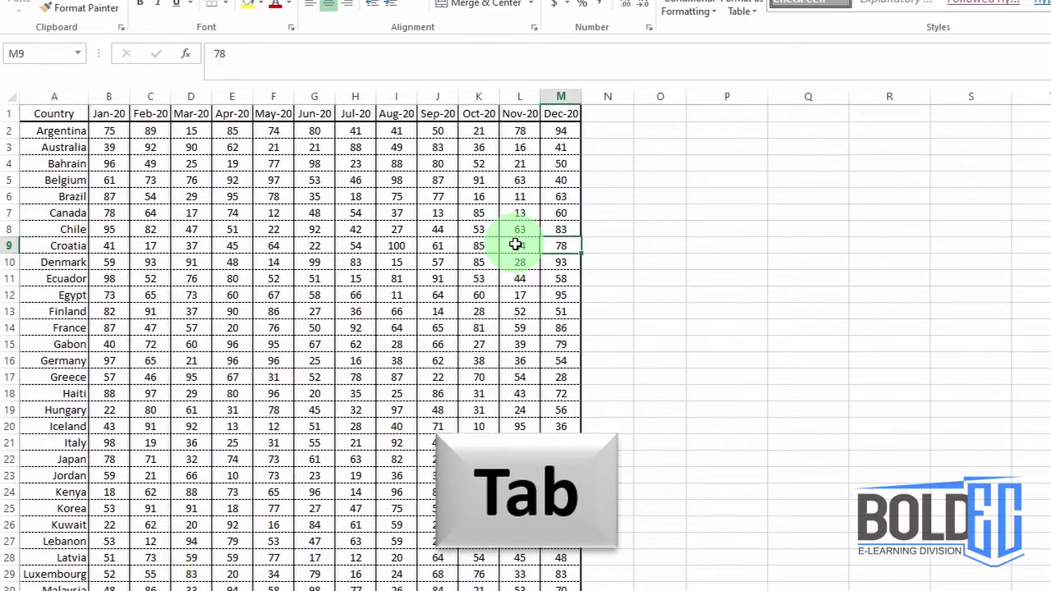
{"action": "key", "text": "Tab"}
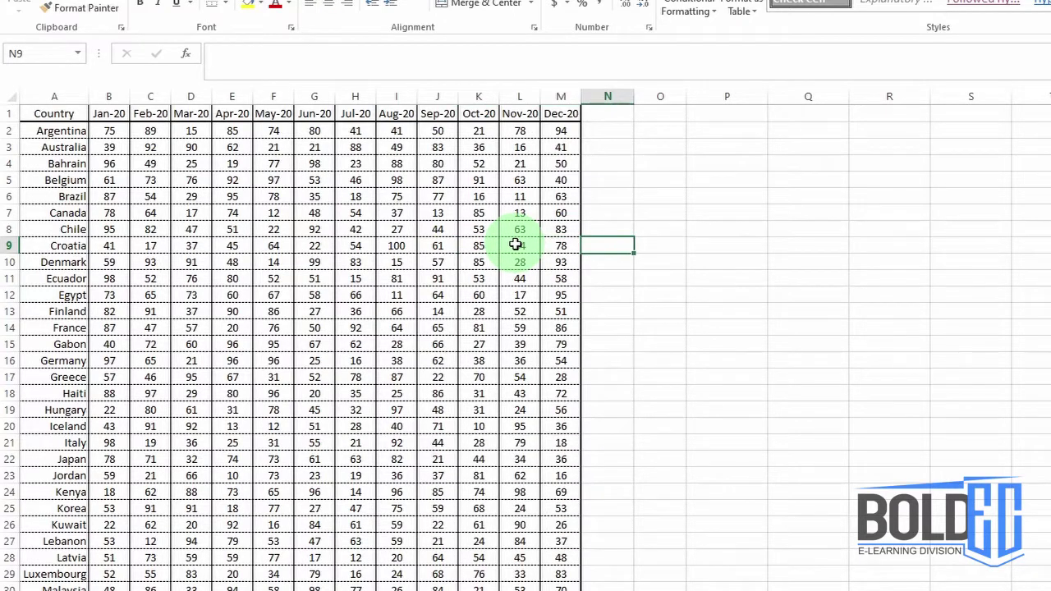
Move the active cell back leftward along row 9 one column at a time to I9.
{"action": "key", "text": "shift+Tab"}
{"action": "key", "text": "shift+Tab"}
{"action": "key", "text": "shift+Tab"}
{"action": "key", "text": "shift+Tab"}
{"action": "key", "text": "shift+Tab"}
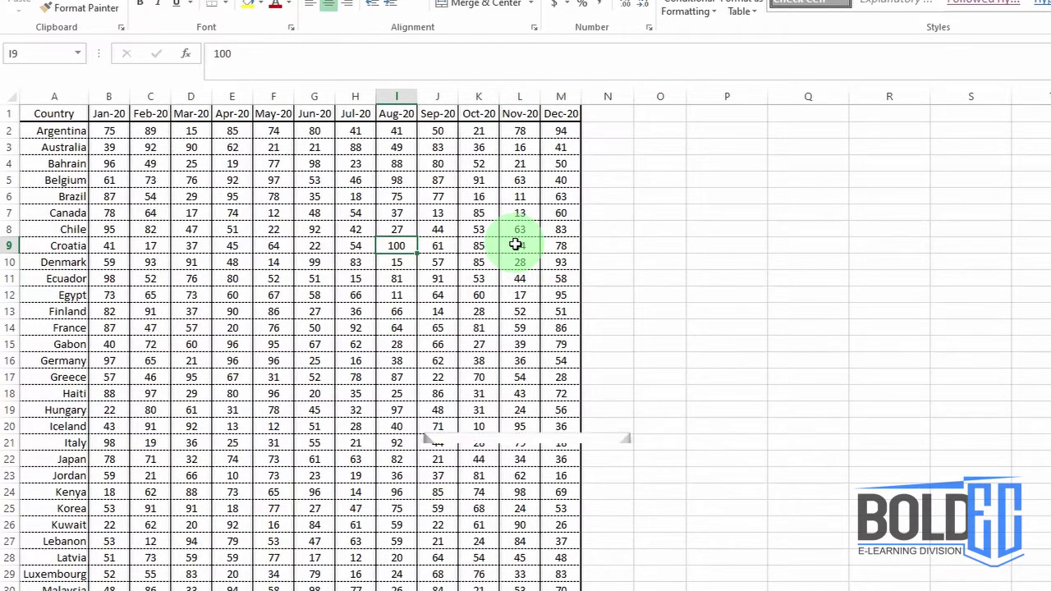
Move the active cell down column J one row at a time to J15.
{"action": "key", "text": "Return"}
{"action": "key", "text": "Return"}
{"action": "key", "text": "Return"}
{"action": "key", "text": "Return"}
{"action": "key", "text": "Return"}
{"action": "key", "text": "Return"}
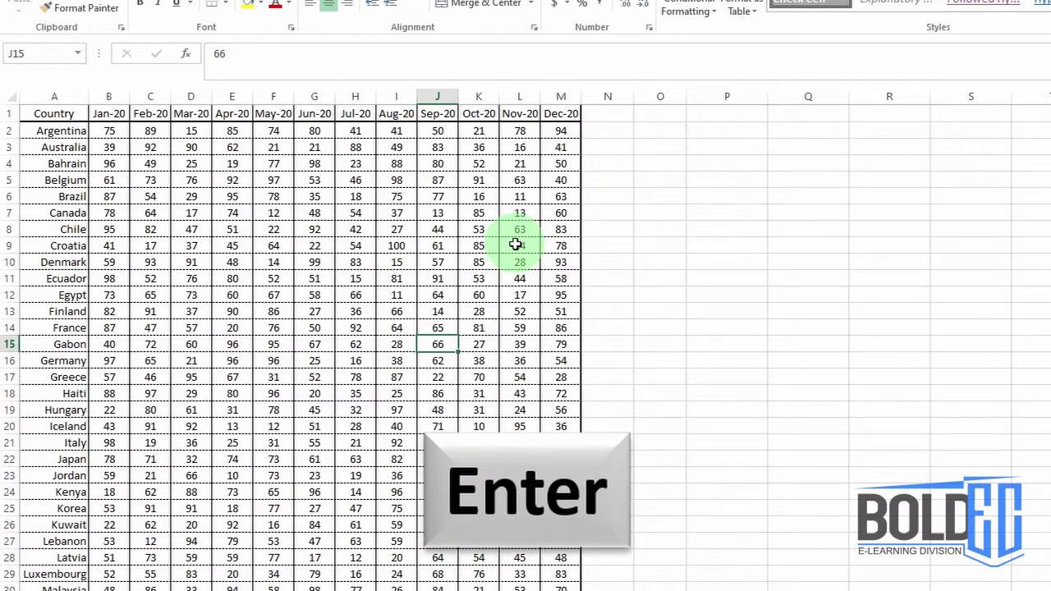
Move the active cell back up column J one row at a time to J10.
{"action": "key", "text": "shift+Return"}
{"action": "key", "text": "shift+Return"}
{"action": "key", "text": "shift+Return"}
{"action": "key", "text": "shift+Return"}
{"action": "key", "text": "shift+Return"}
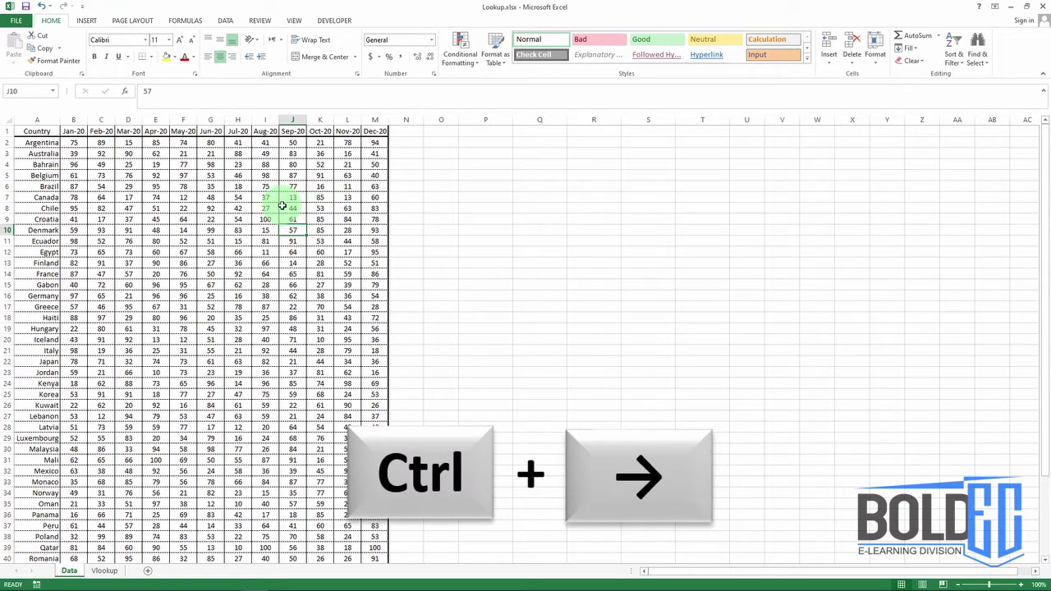
Jump to the end of the data in row 10, and from L10 jump to the last filled cell of column L.
{"action": "key", "text": "ctrl+Right"}
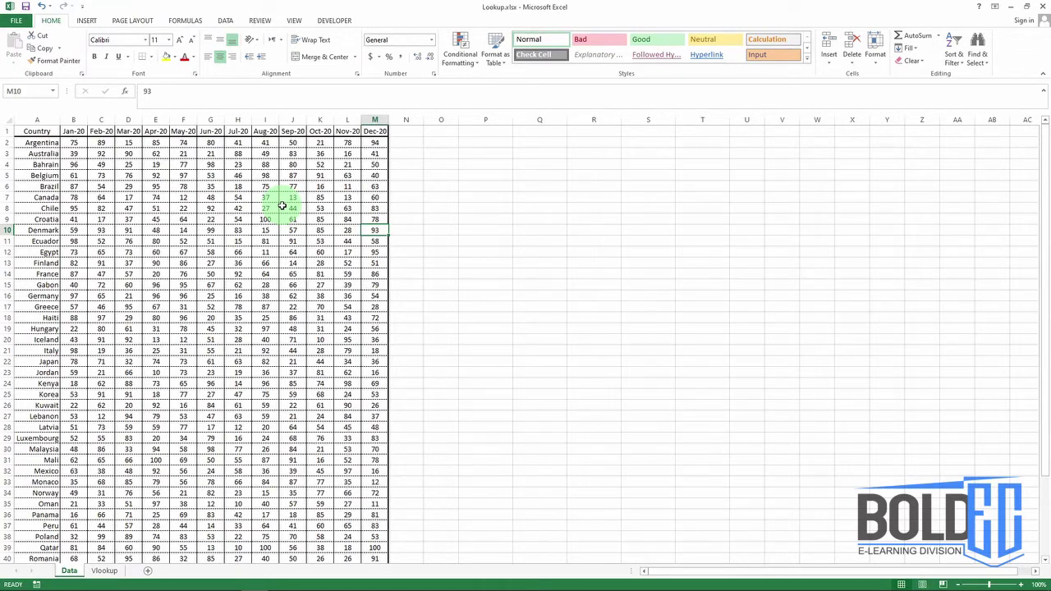
{"action": "key", "text": "Left"}
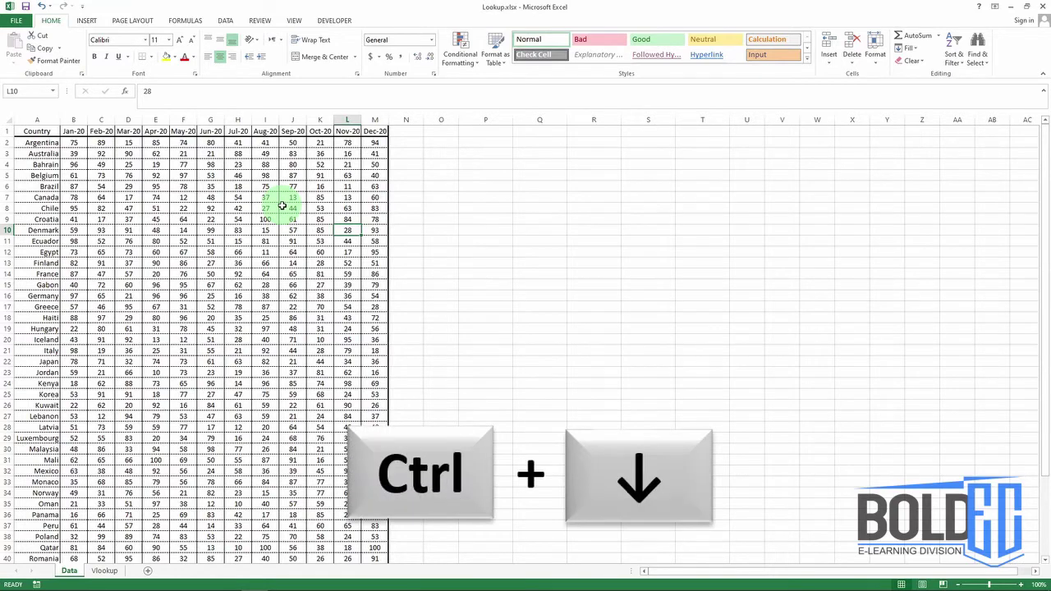
{"action": "key", "text": "ctrl+Down"}
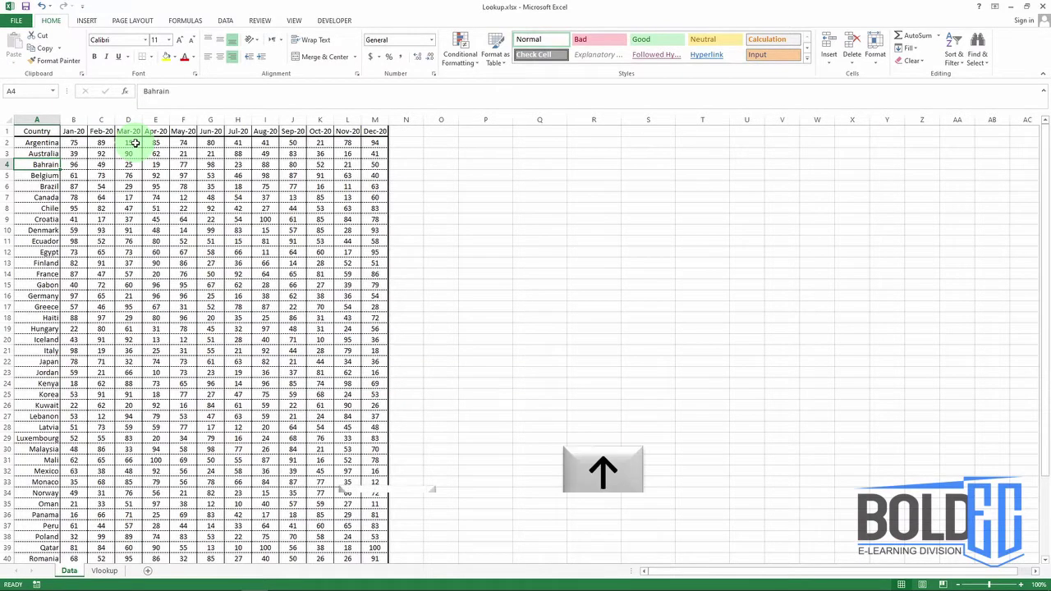
Extend the selection cell by cell from A4 to cover the range A4:E7.
{"action": "key", "text": "shift+Right"}
{"action": "key", "text": "shift+Right"}
{"action": "key", "text": "shift+Right"}
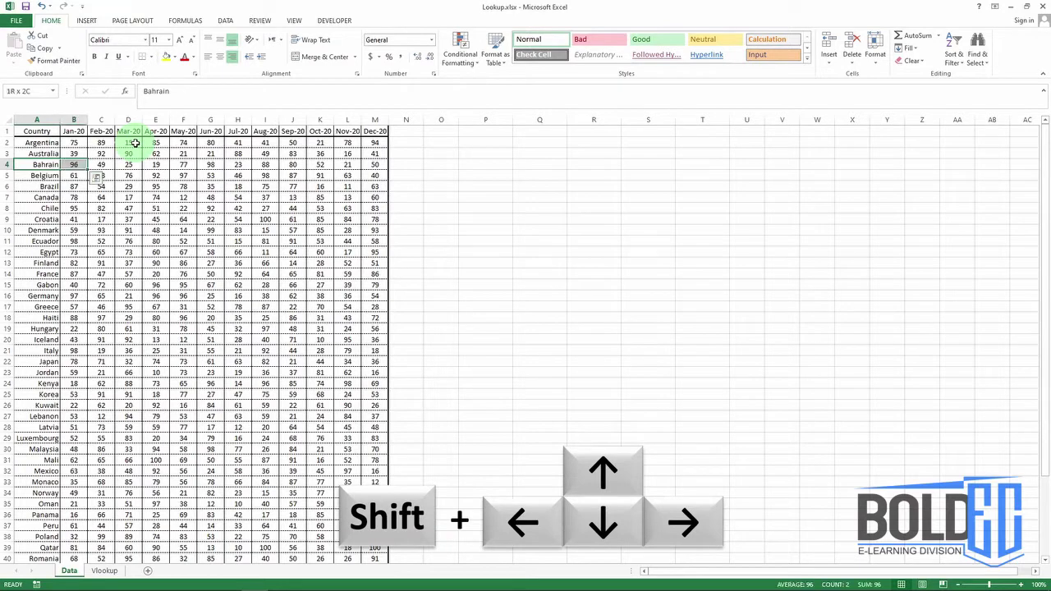
{"action": "key", "text": "shift+Down"}
{"action": "key", "text": "shift+Down"}
{"action": "key", "text": "shift+Down"}
{"action": "key", "text": "shift+Right"}
{"action": "key", "text": "shift+Right"}
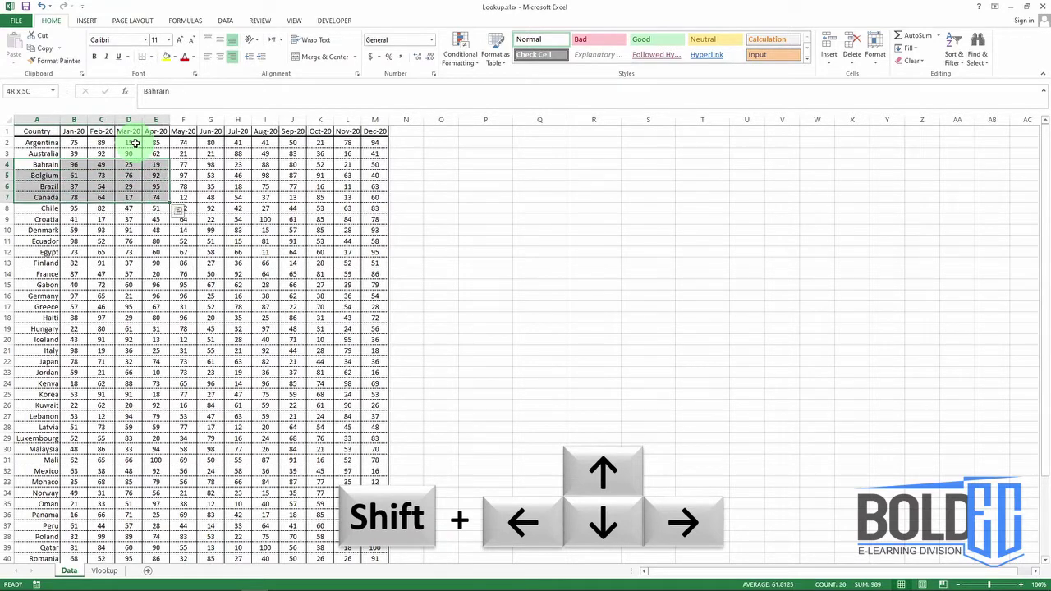
{"action": "key", "text": "shift+Left"}
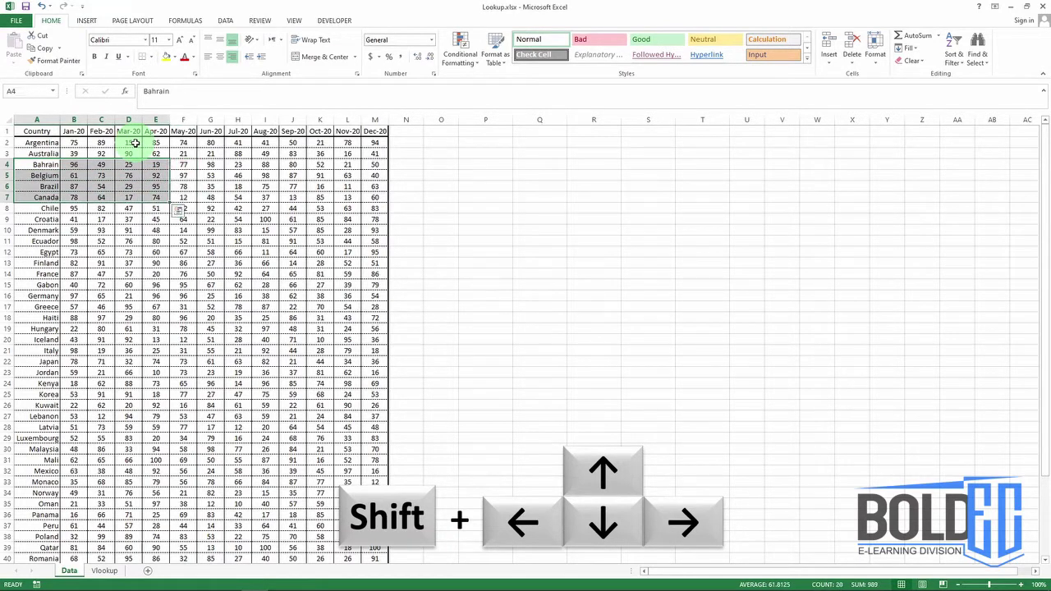
Select the data from A3 across to the last filled column and down to the last filled row, covering A3:M49.
{"action": "key", "text": "Up"}
{"action": "key", "text": "Right"}
{"action": "key", "text": "Left"}
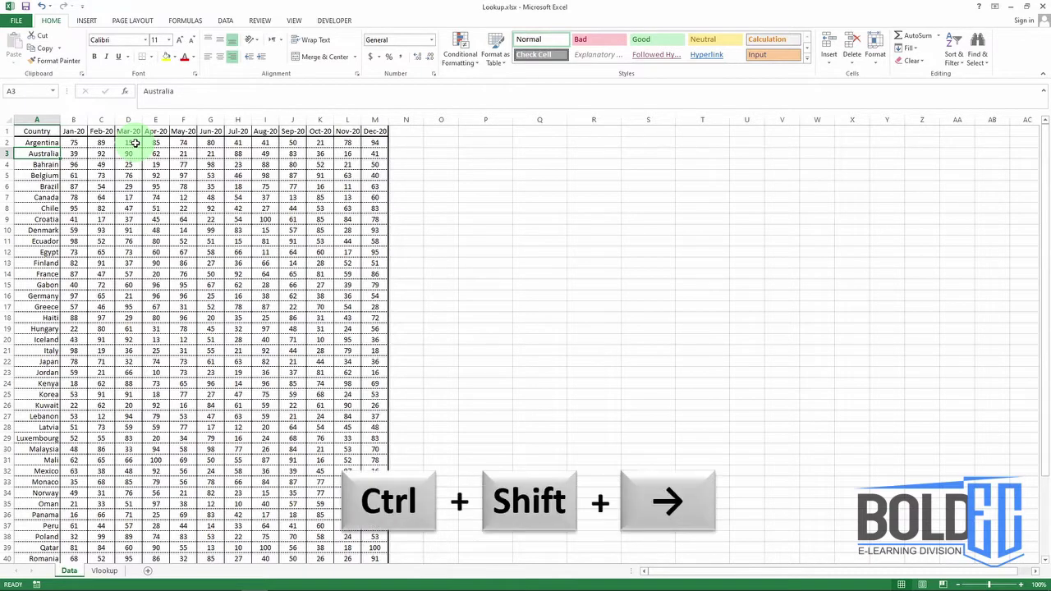
{"action": "key", "text": "ctrl+shift+Right"}
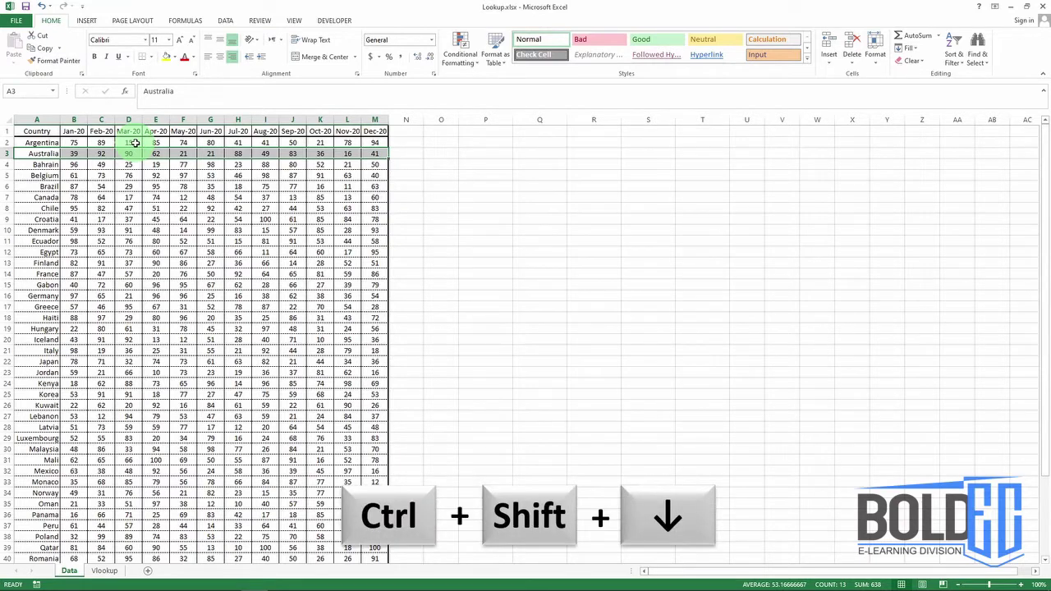
{"action": "key", "text": "ctrl+shift+Down"}
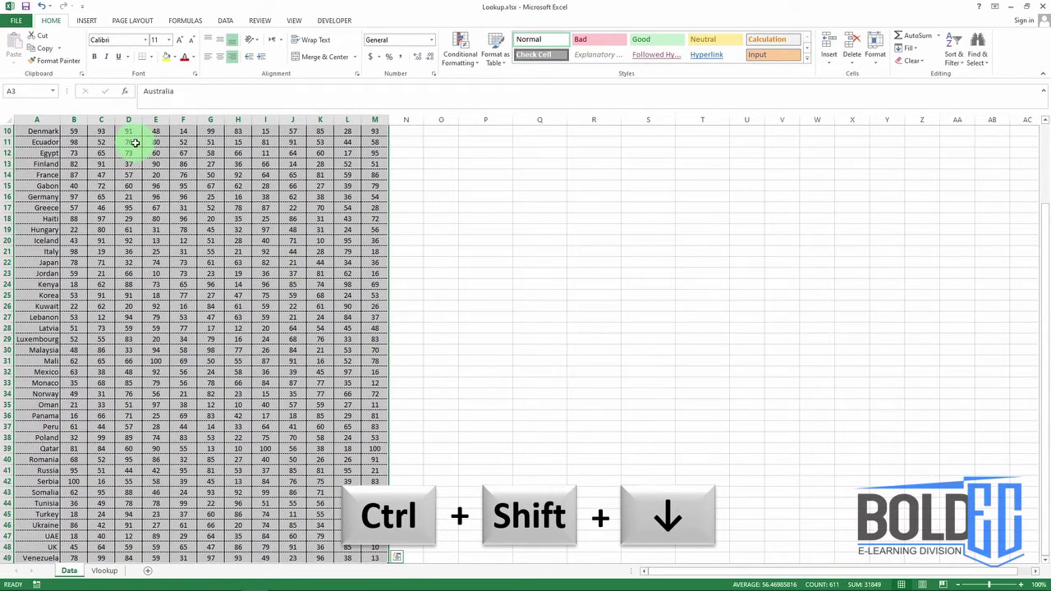
{"action": "scroll", "coordinate": [209, 354], "scroll_direction": "down", "scroll_amount": 1}
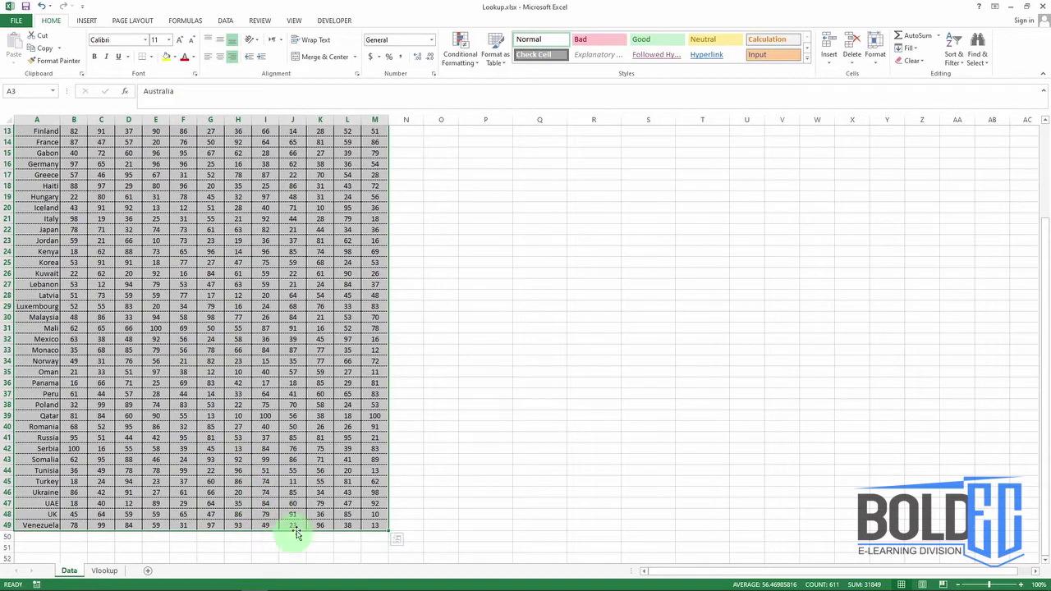
{"action": "scroll", "coordinate": [326, 532], "scroll_direction": "up", "scroll_amount": 4}
Starting from cell D3, select the whole data table and expand the selection to the entire worksheet.
{"action": "left_click", "coordinate": [130, 153]}
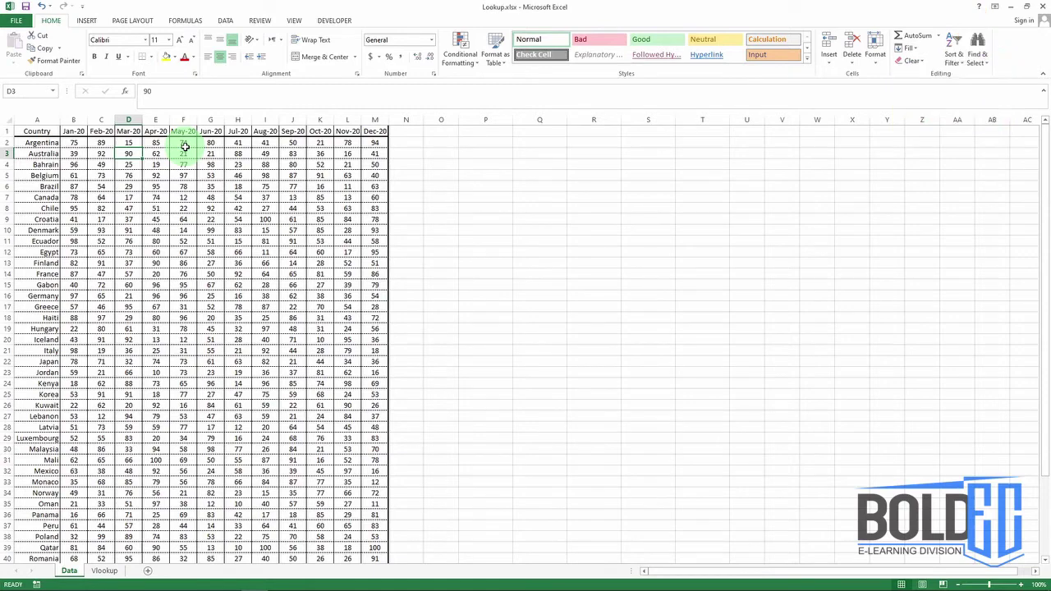
{"action": "key", "text": "ctrl+a"}
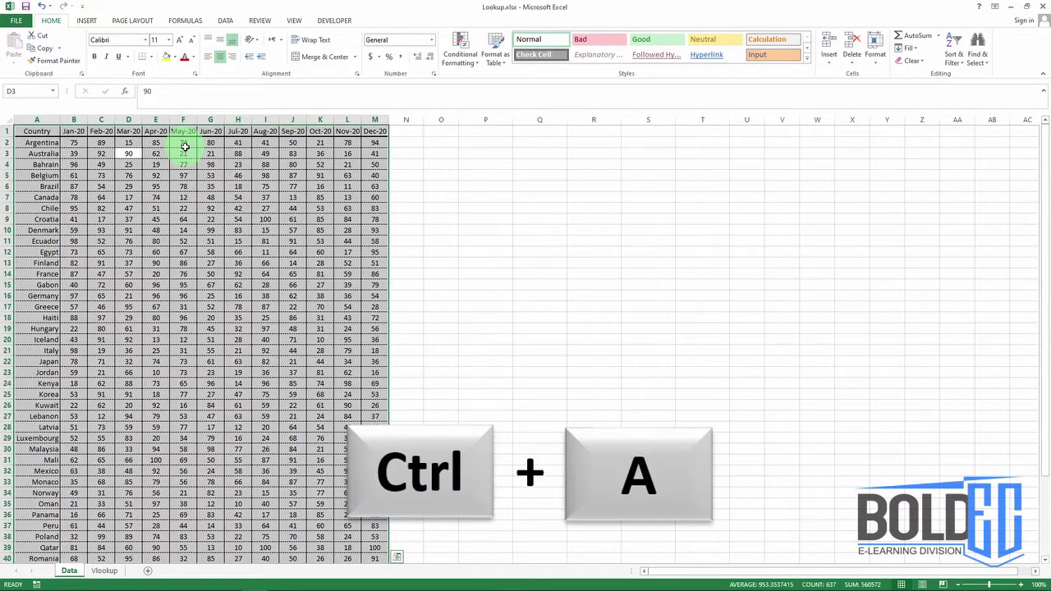
{"action": "scroll", "coordinate": [155, 232], "scroll_direction": "down", "scroll_amount": 3, "text": "ctrl"}
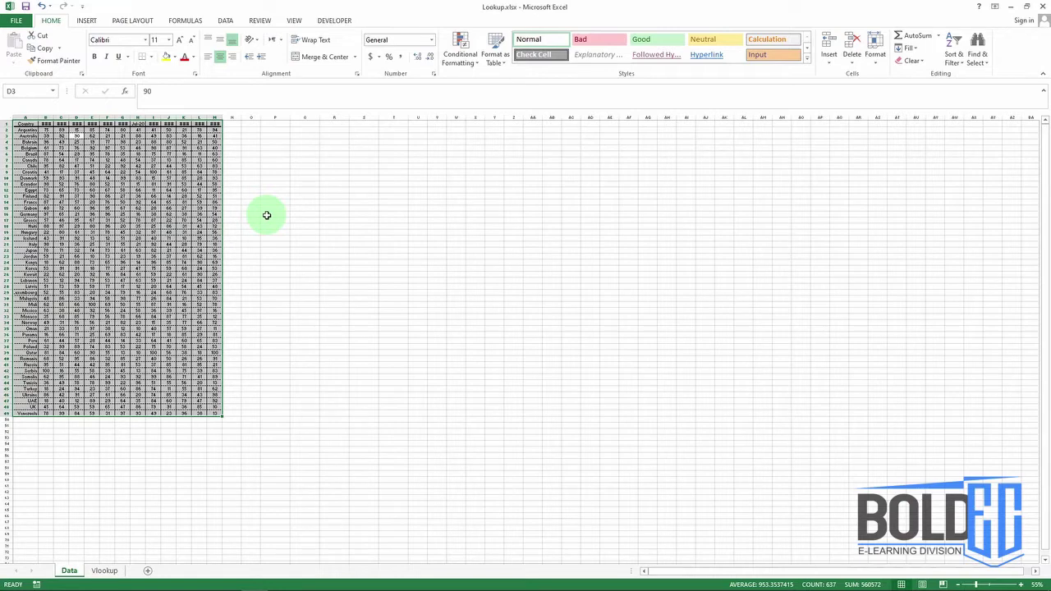
{"action": "key", "text": "ctrl+a"}
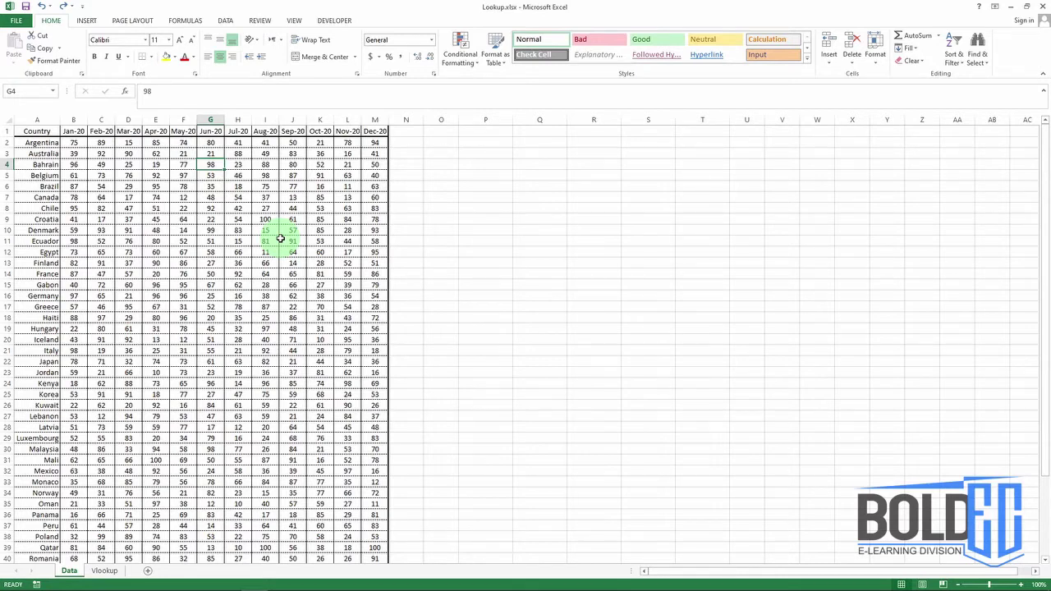
Select the entire column G from cell G4, check how far the selection extends, and make G7 the active cell.
{"action": "key", "text": "ctrl+space"}
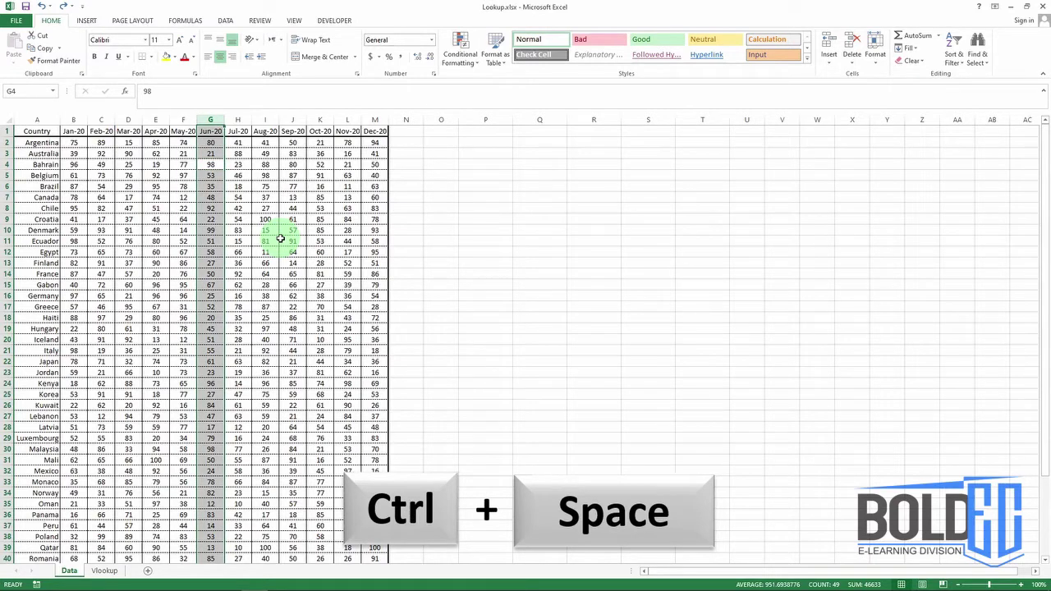
{"action": "scroll", "coordinate": [280, 238], "scroll_direction": "down", "scroll_amount": 18}
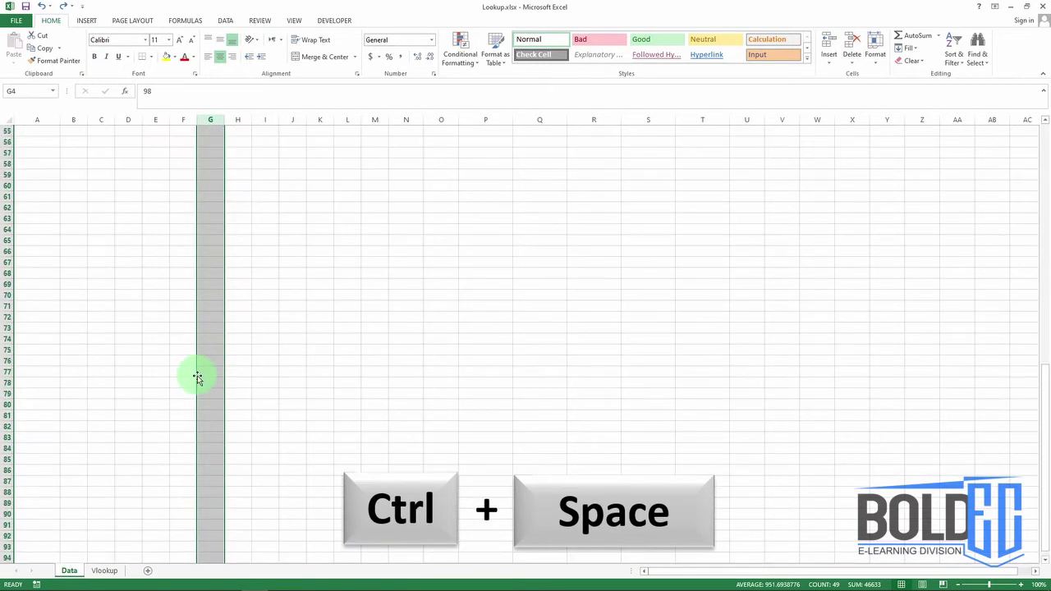
{"action": "scroll", "coordinate": [197, 376], "scroll_direction": "up", "scroll_amount": 5}
{"action": "scroll", "coordinate": [197, 376], "scroll_direction": "up", "scroll_amount": 12}
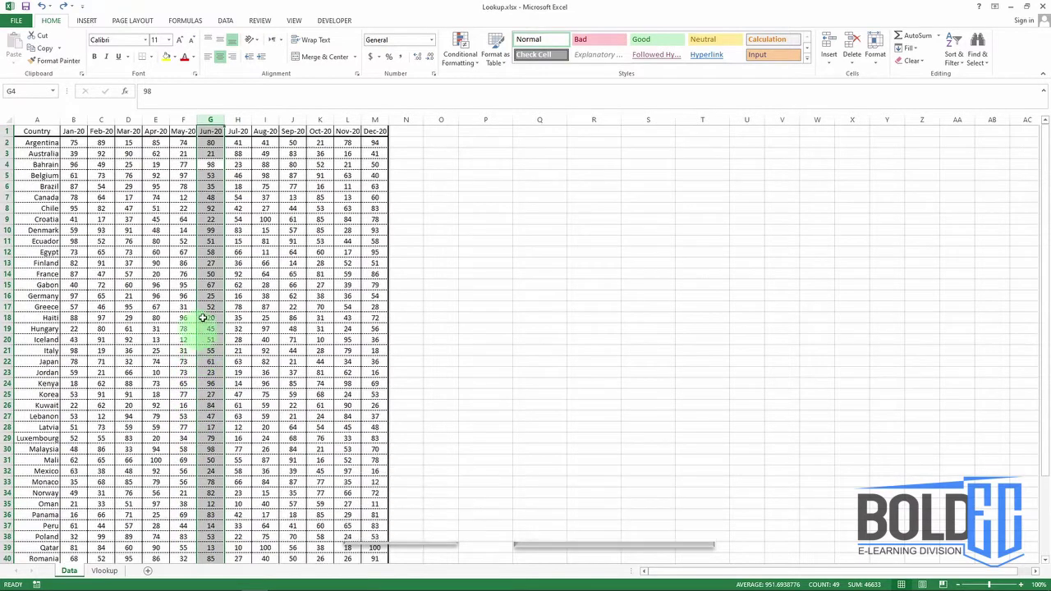
{"action": "left_click", "coordinate": [214, 197]}
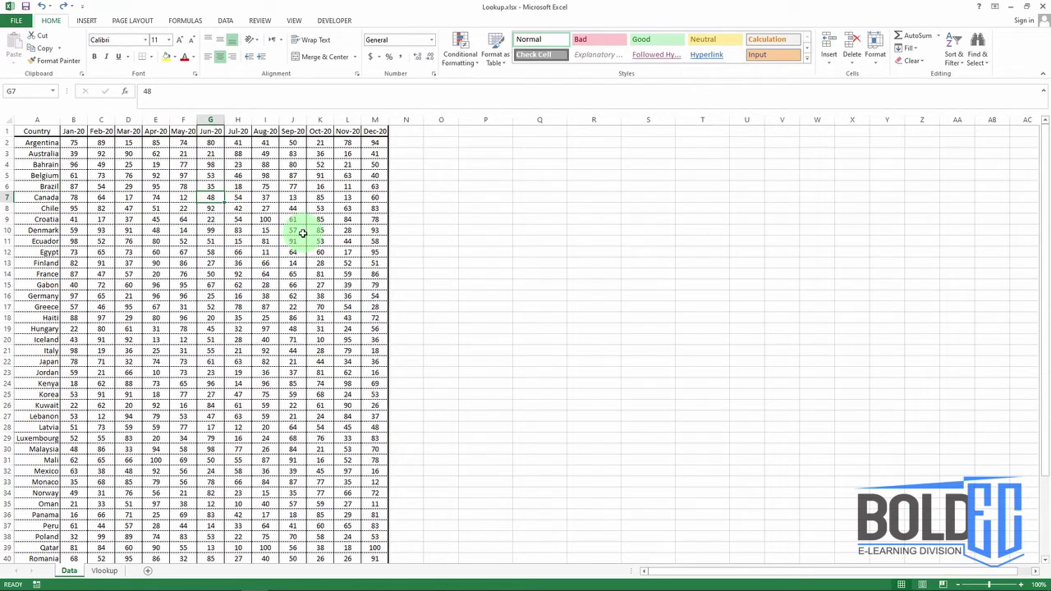
Select the entire row 7 starting from cell G7, and release the selection.
{"action": "key", "text": "shift+space"}
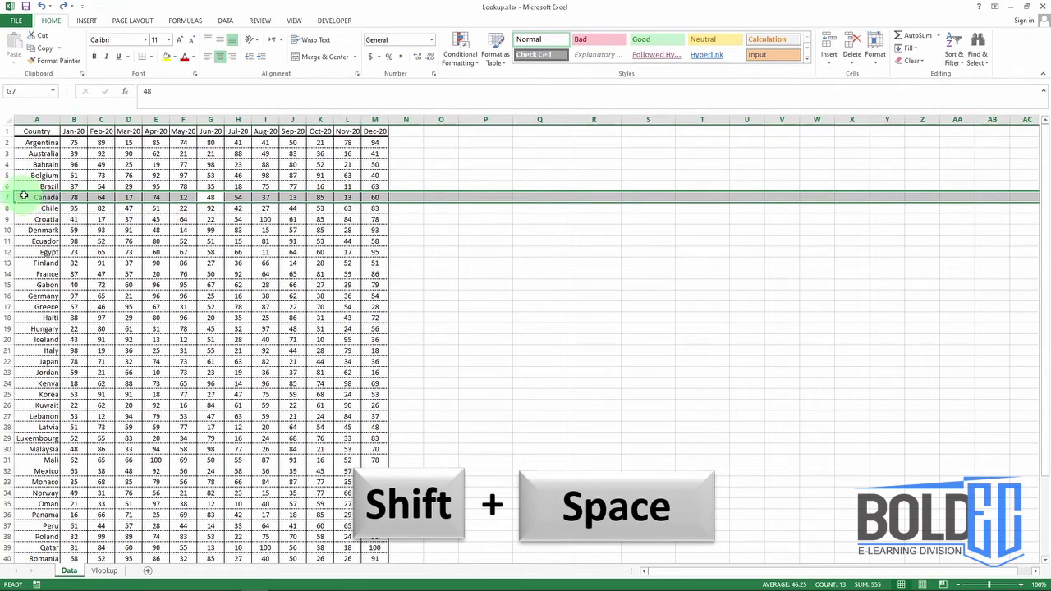
{"action": "left_click", "coordinate": [209, 254]}
Insert a blank column before the Jul-20 column using a whole-column selection, and delete the blank column again.
{"action": "left_click", "coordinate": [239, 154]}
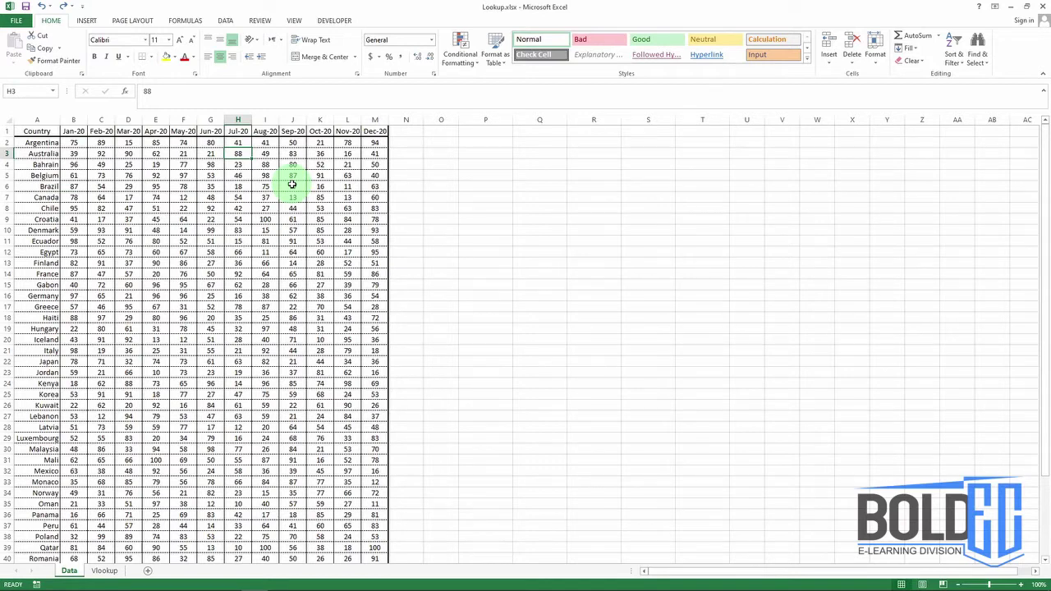
{"action": "key", "text": "ctrl+shift+Down"}
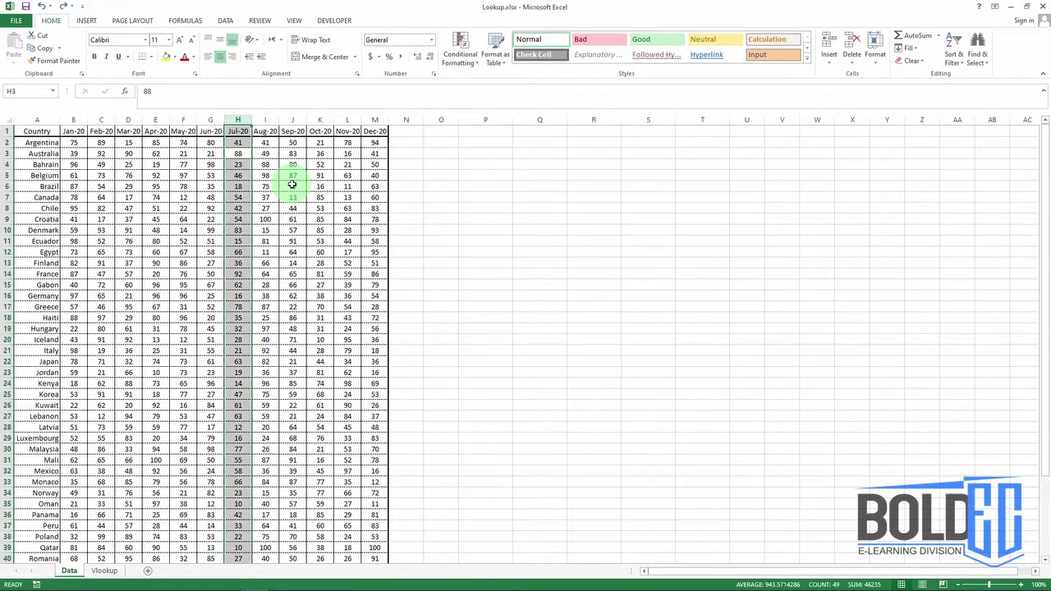
{"action": "key", "text": "ctrl+plus"}
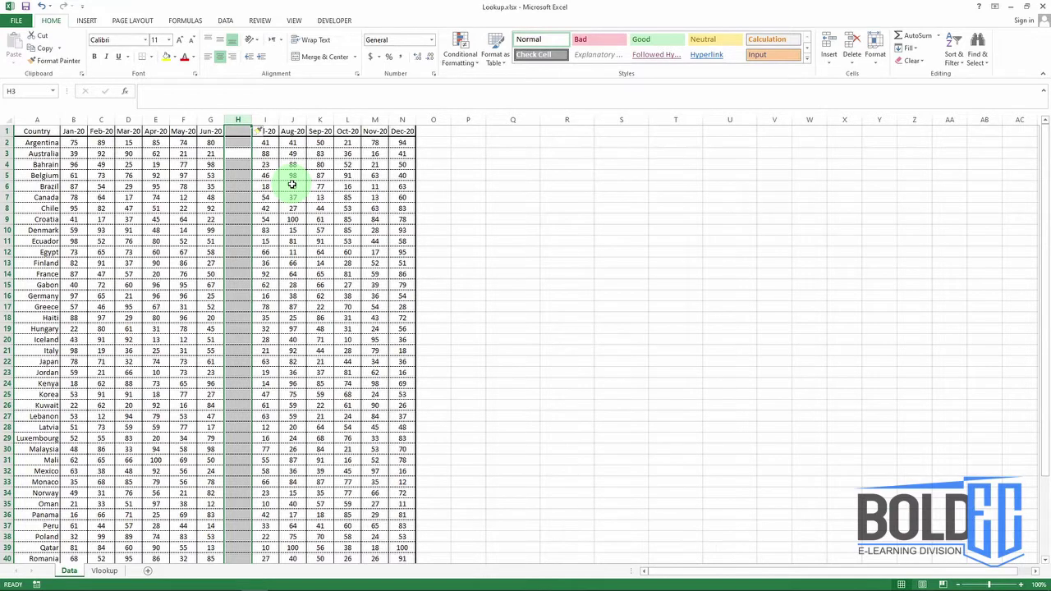
{"action": "key", "text": "ctrl+minus"}
Insert a blank row above the Belgium row using a whole-row selection, and delete the blank row again.
{"action": "key", "text": "Down"}
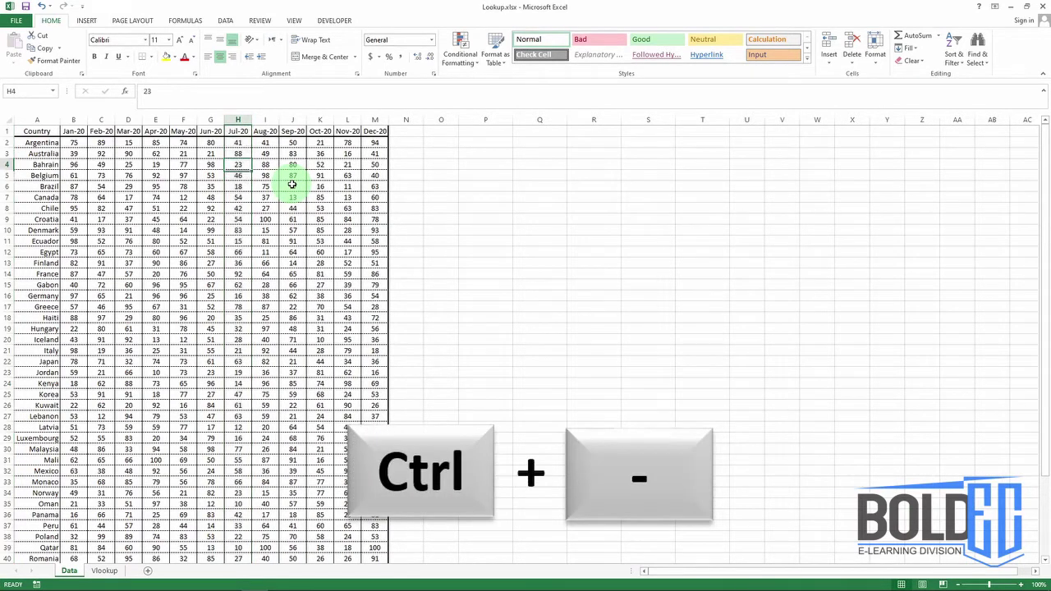
{"action": "key", "text": "Down"}
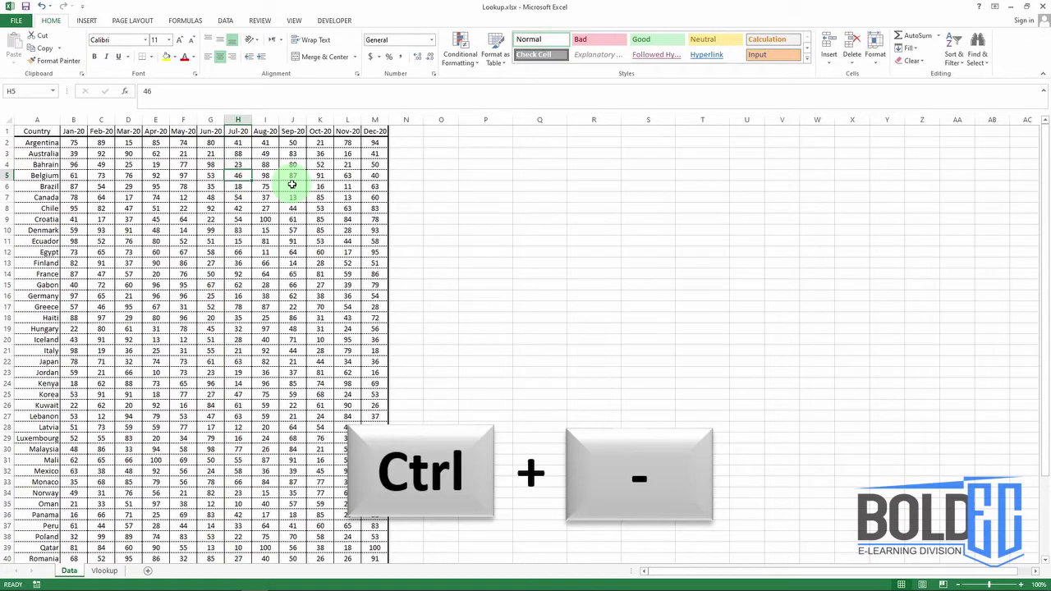
{"action": "key", "text": "shift+space"}
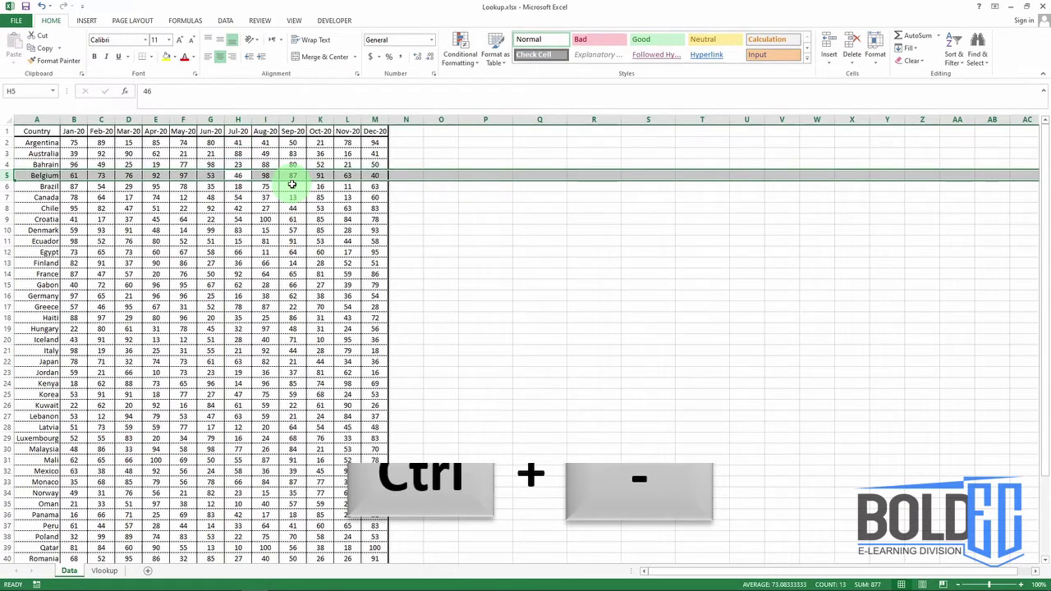
{"action": "key", "text": "ctrl+plus"}
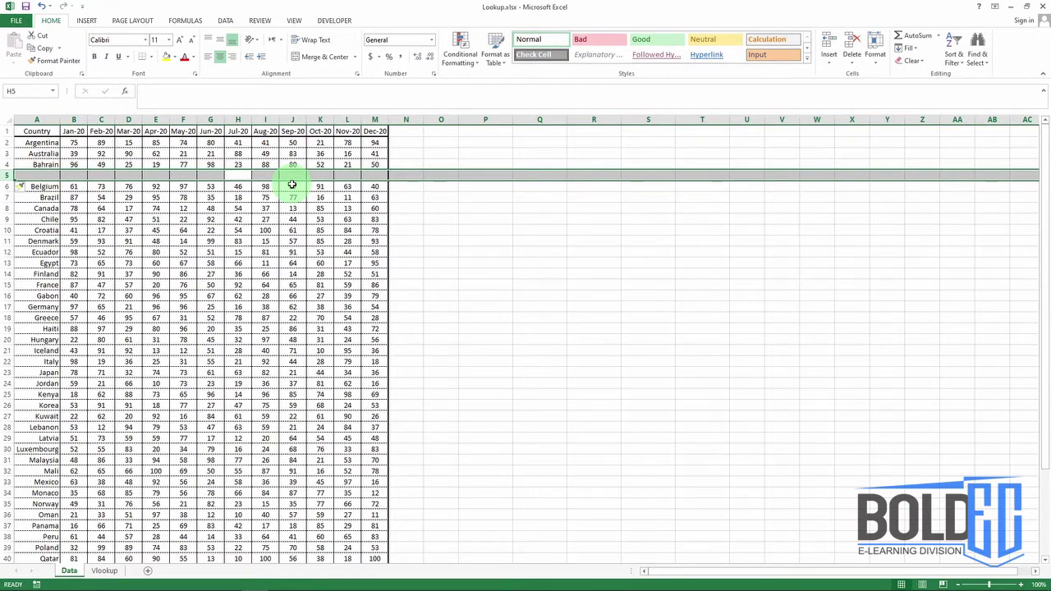
{"action": "key", "text": "ctrl+minus"}
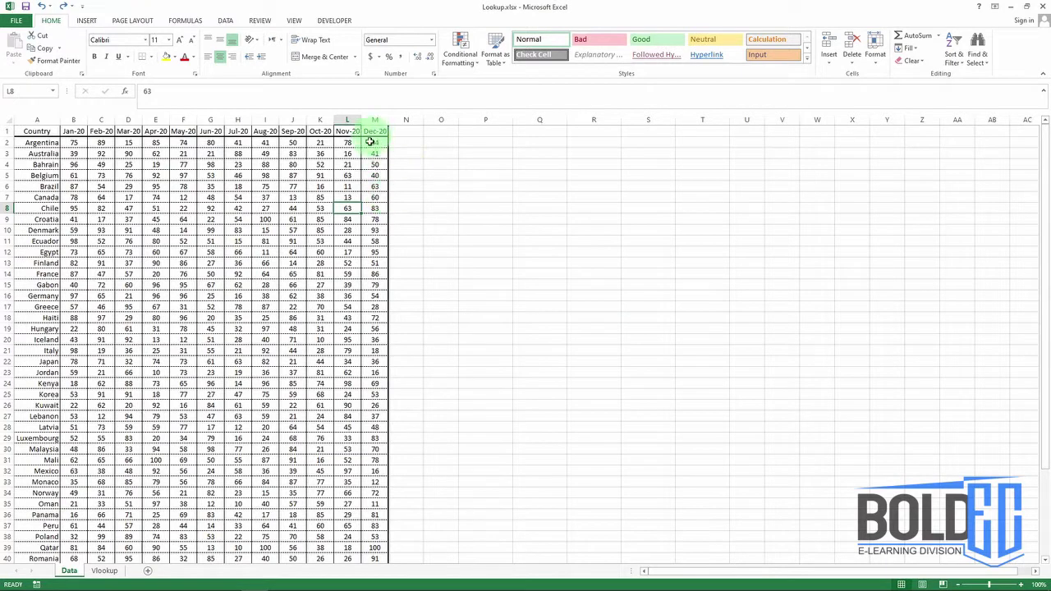
Enter 94 mph in N2 and 41 mph in N3, accepting the suggested fill for the remaining rows of column N.
{"action": "left_click", "coordinate": [399, 142]}
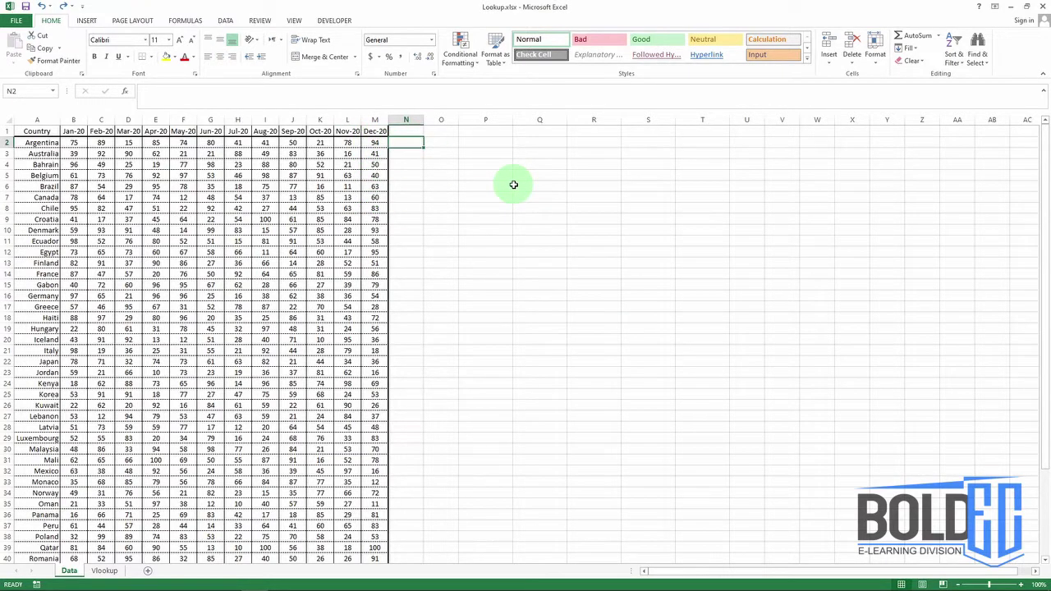
{"action": "type", "text": "94 m"}
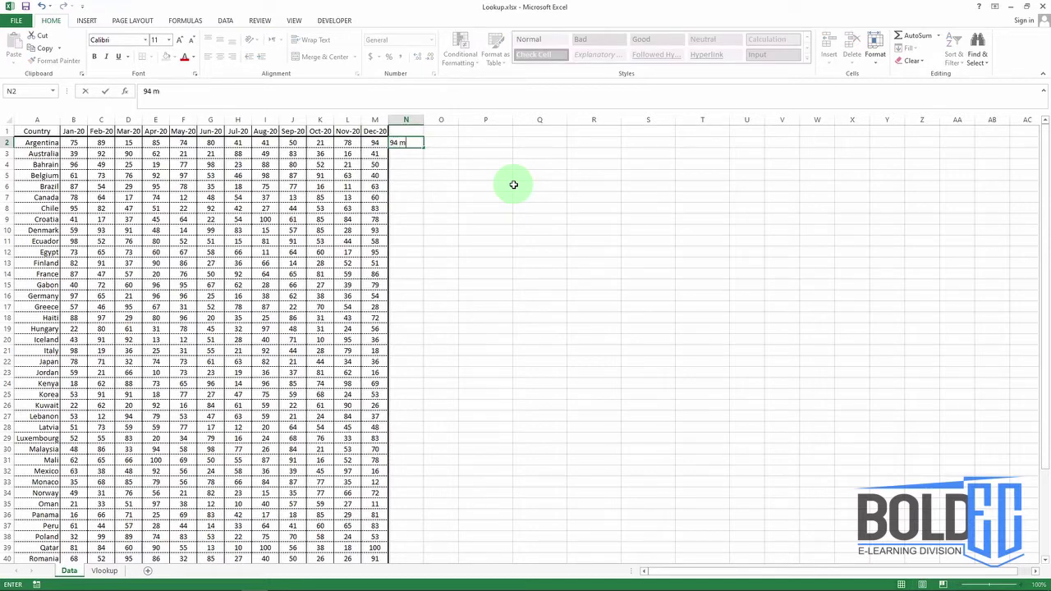
{"action": "type", "text": "ph"}
{"action": "key", "text": "Return"}
{"action": "type", "text": "41 mph"}
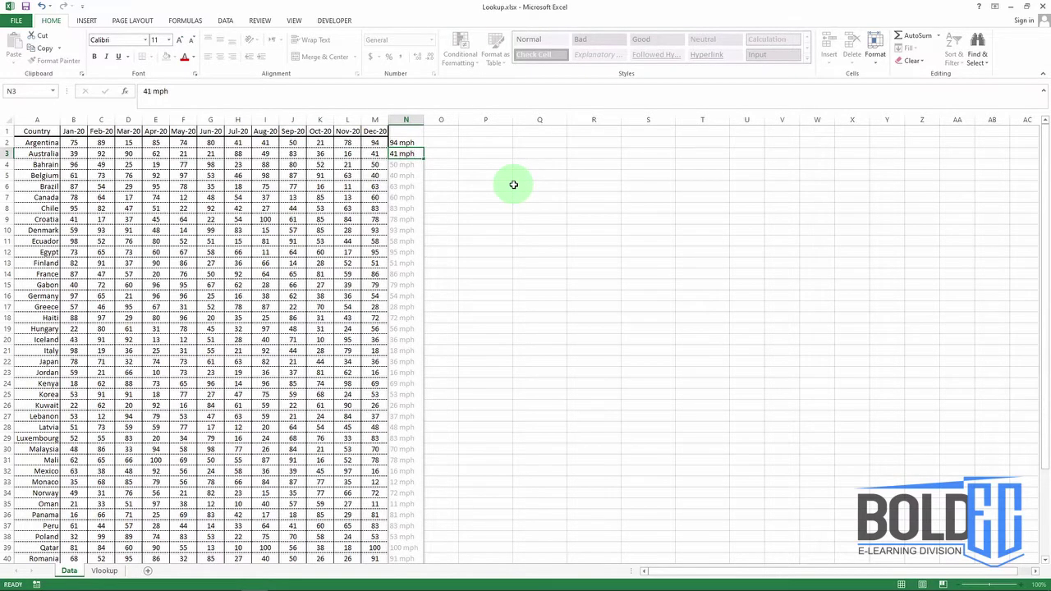
{"action": "key", "text": "Return"}
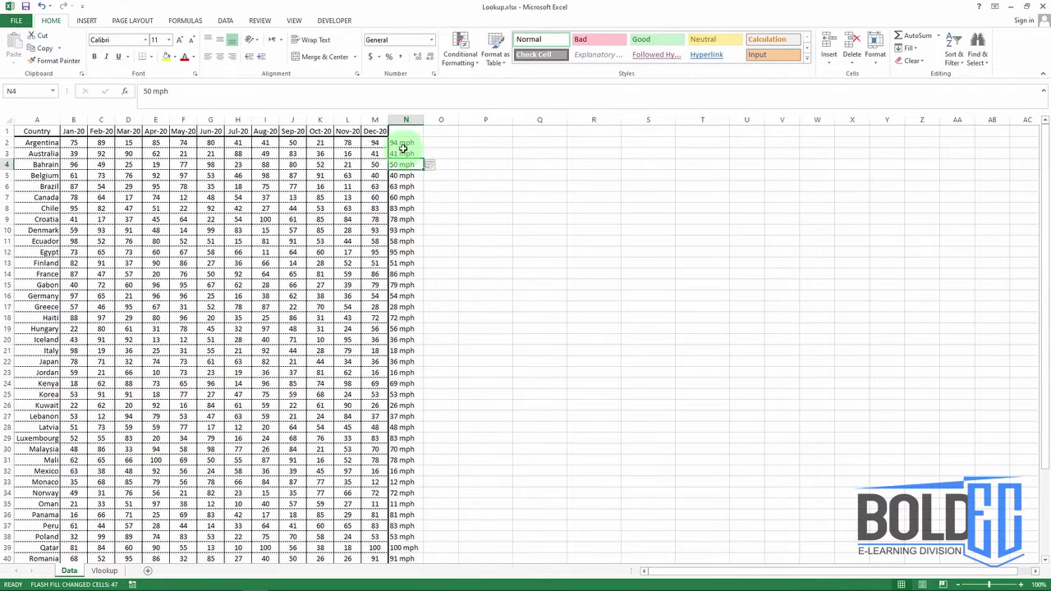
{"action": "scroll", "coordinate": [391, 216], "scroll_direction": "down", "scroll_amount": 6}
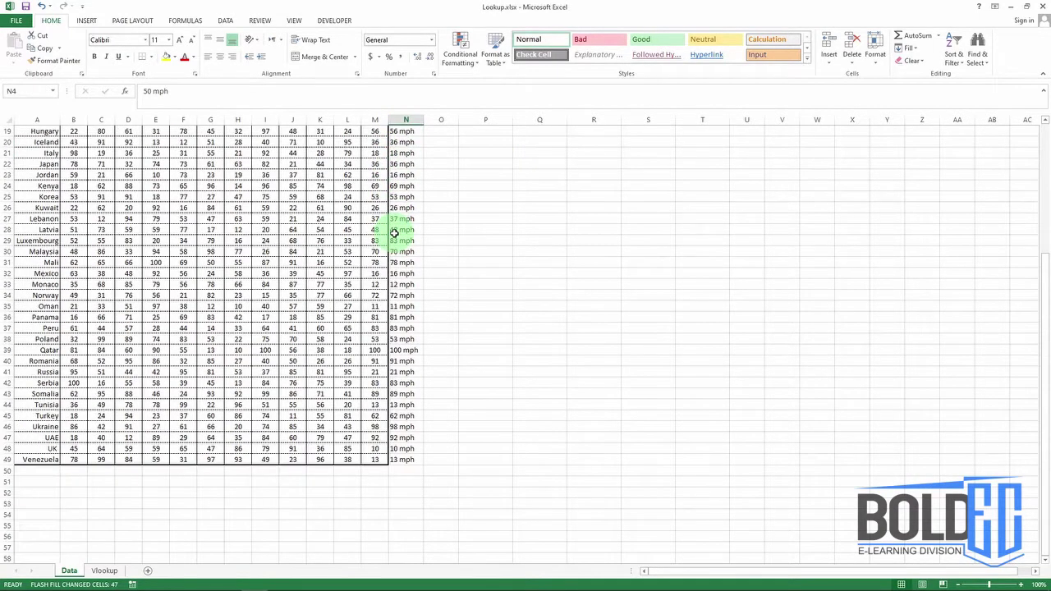
{"action": "scroll", "coordinate": [395, 232], "scroll_direction": "up", "scroll_amount": 6}
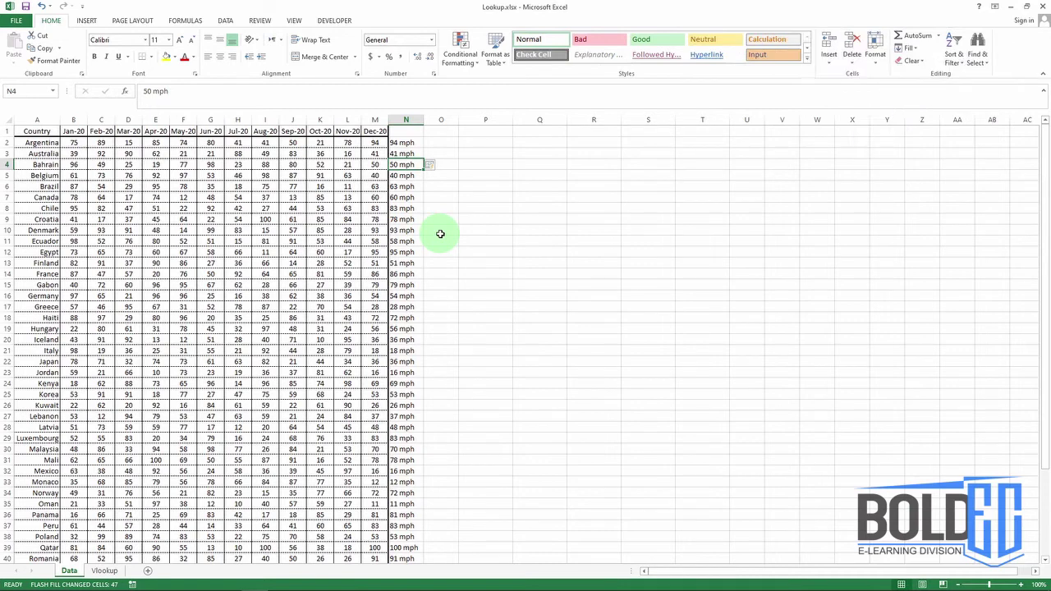
Undo the automatic fill and the N3 entry, and Flash Fill column N from the 94 mph example in N2.
{"action": "key", "text": "ctrl+z"}
{"action": "key", "text": "ctrl+z"}
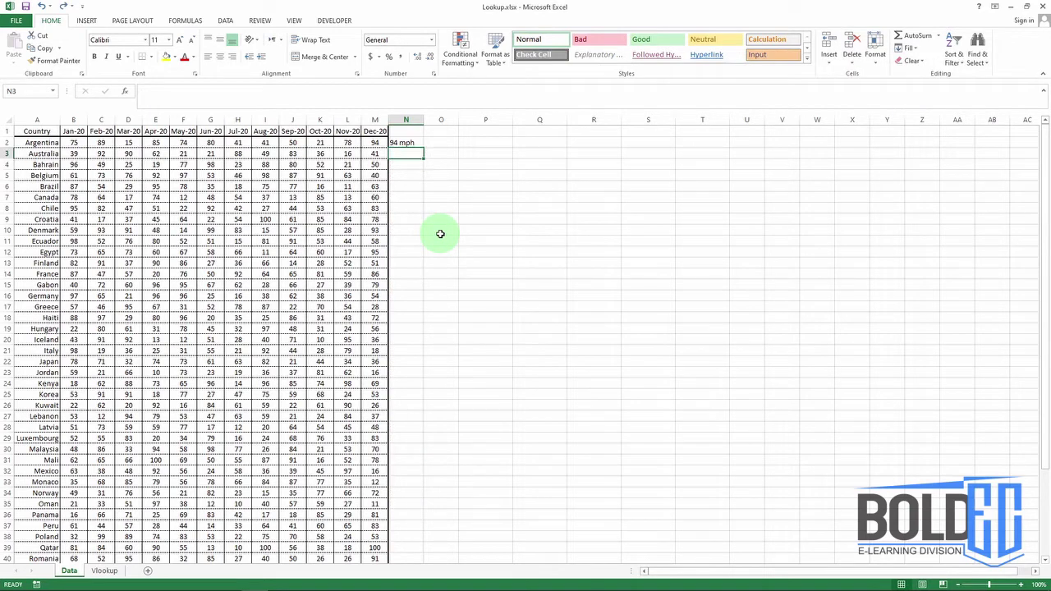
{"action": "key", "text": "Up"}
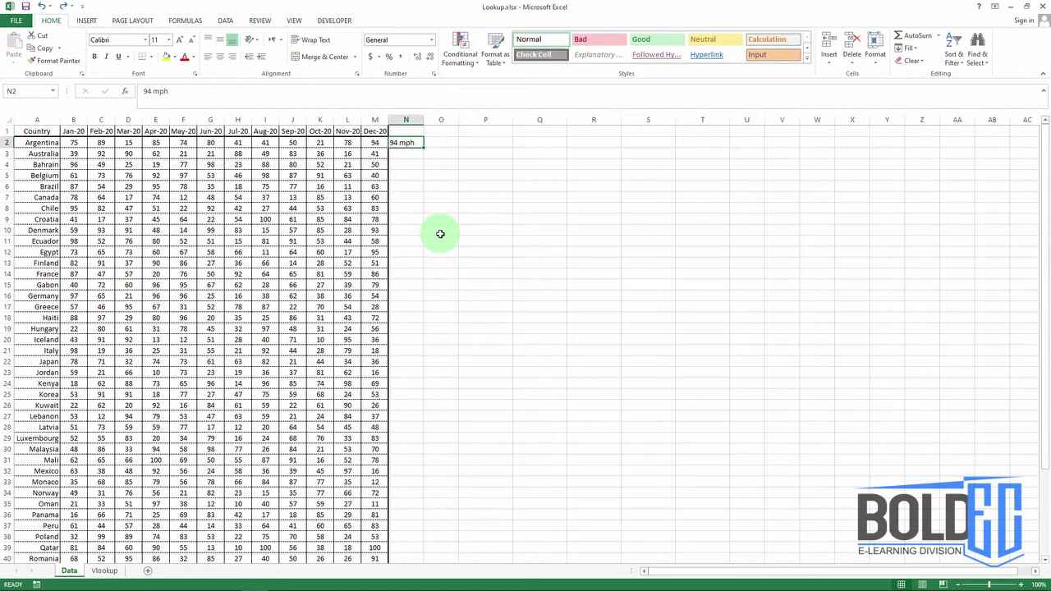
{"action": "key", "text": "ctrl+e"}
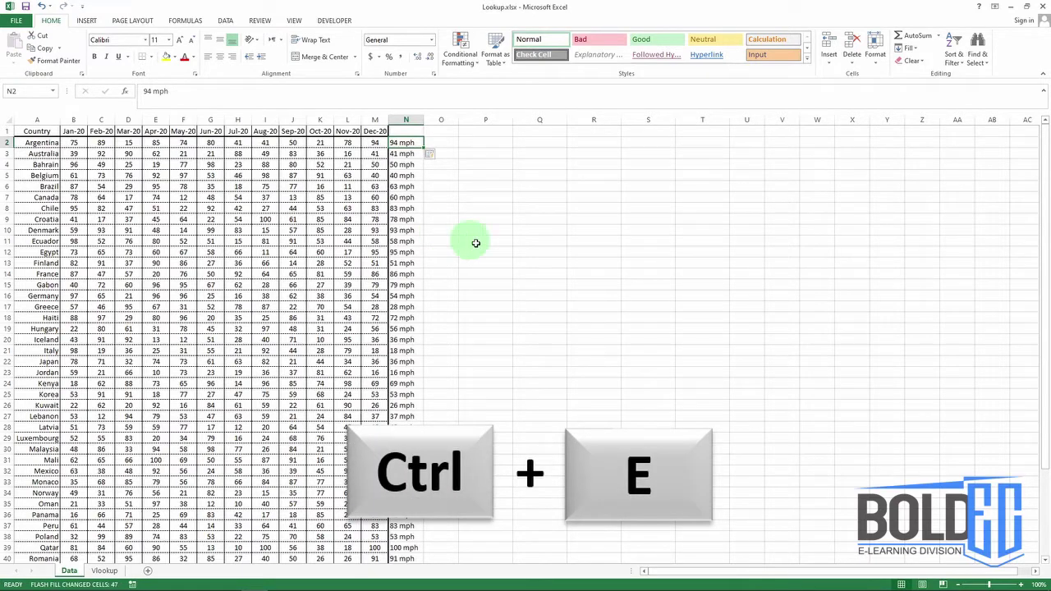
{"action": "scroll", "coordinate": [403, 279], "scroll_direction": "down", "scroll_amount": 4}
{"action": "scroll", "coordinate": [408, 281], "scroll_direction": "down", "scroll_amount": 2}
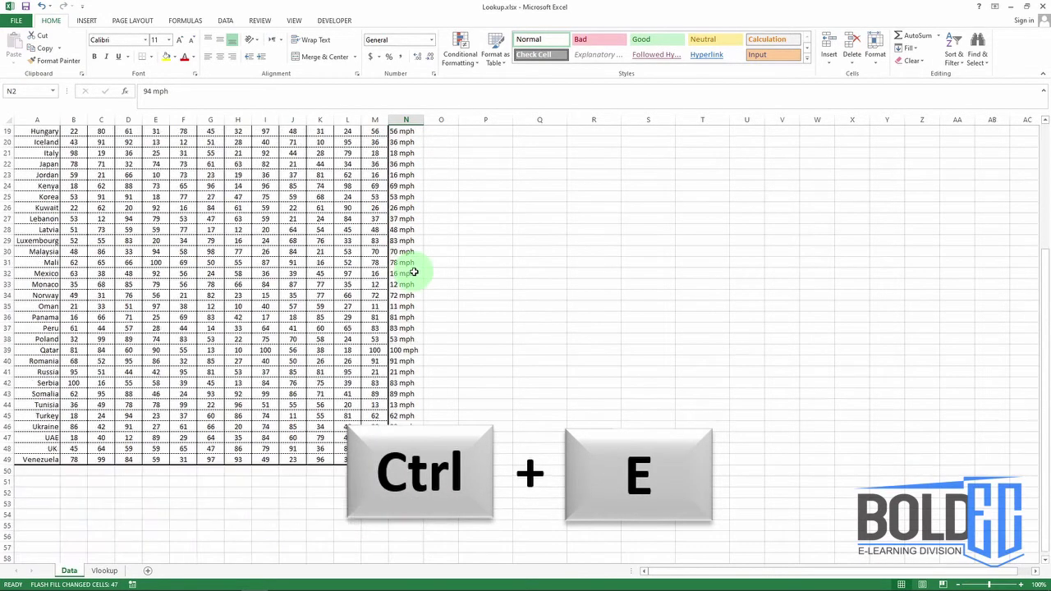
{"action": "scroll", "coordinate": [411, 246], "scroll_direction": "up", "scroll_amount": 1}
{"action": "scroll", "coordinate": [406, 241], "scroll_direction": "up", "scroll_amount": 6}
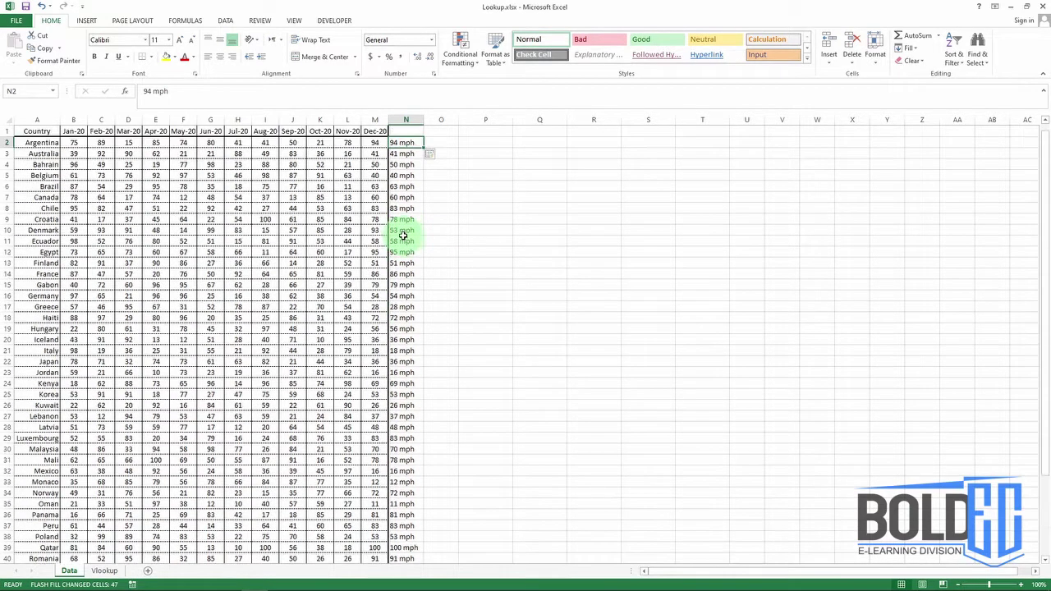
Enter Work in cell P2 and fill it down through P16.
{"action": "left_click", "coordinate": [484, 142]}
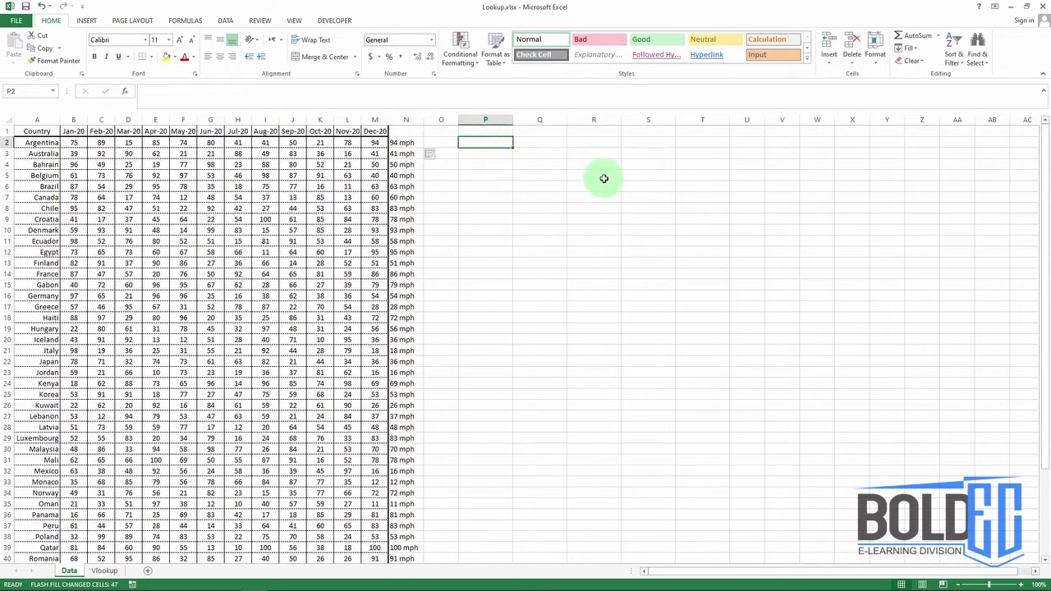
{"action": "type", "text": "W"}
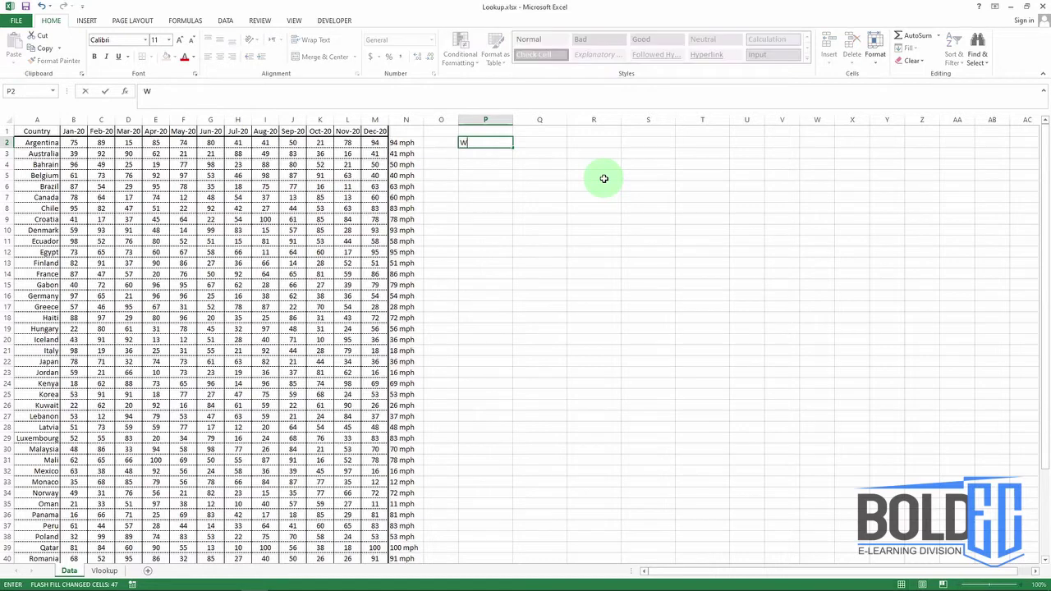
{"action": "type", "text": "ork"}
{"action": "left_click", "coordinate": [603, 178]}
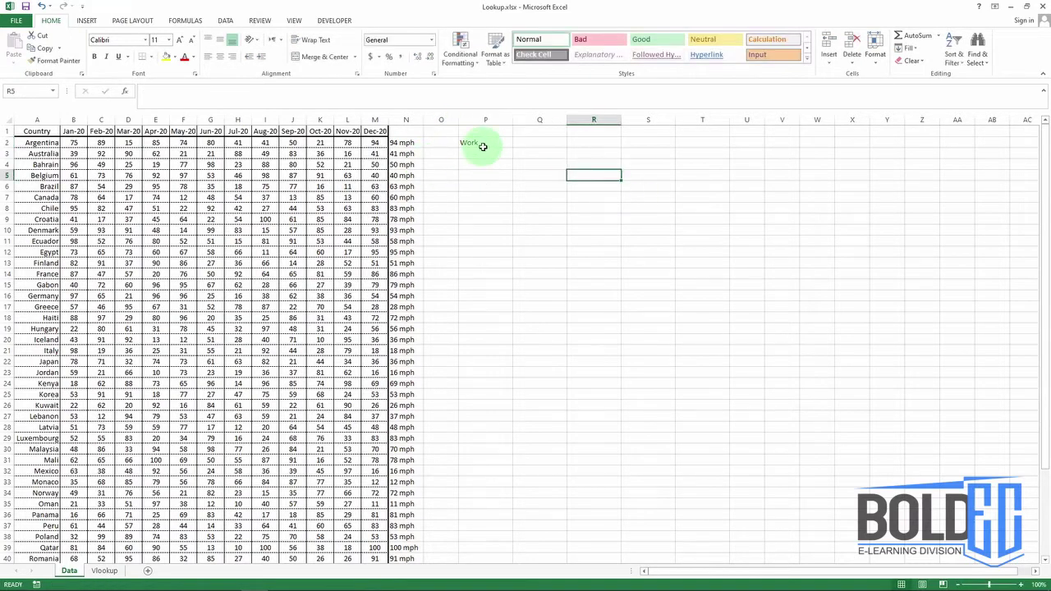
{"action": "left_click_drag", "start_coordinate": [483, 144], "coordinate": [531, 308]}
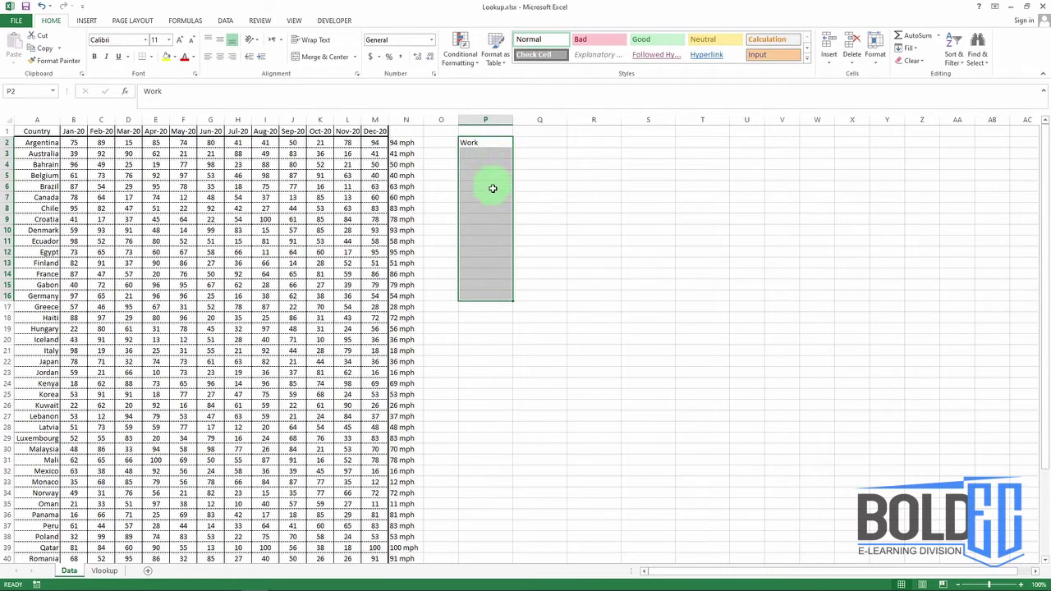
{"action": "key", "text": "ctrl+d"}
{"action": "key", "text": "ctrl+d"}
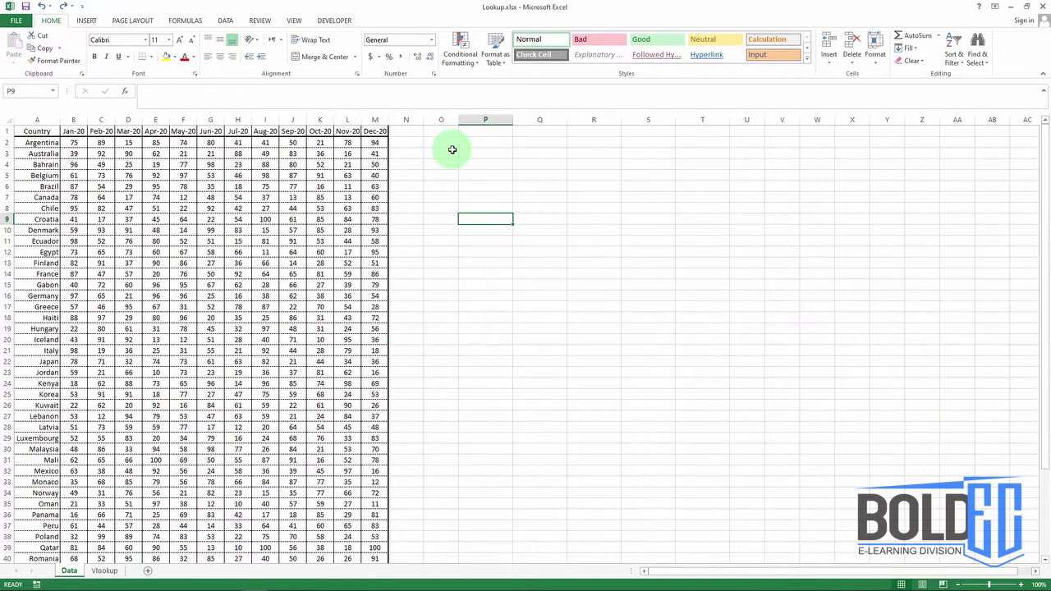
Open Format Cells for P9, review its Number, Alignment, Font, Border and Fill settings, and close it without changes.
{"action": "key", "text": "ctrl+1"}
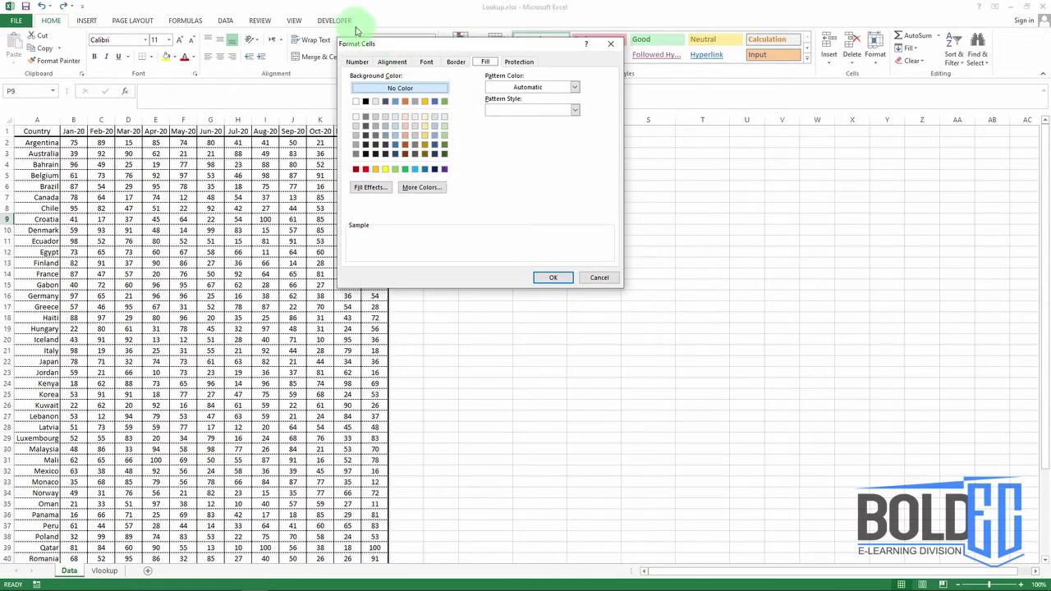
{"action": "left_click", "coordinate": [356, 62]}
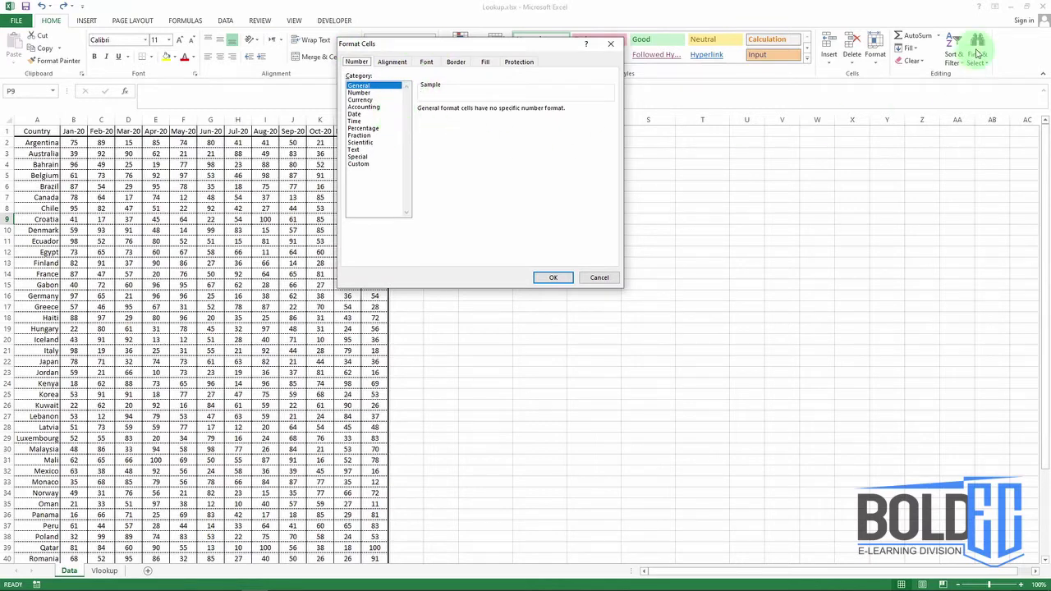
{"action": "left_click", "coordinate": [397, 63]}
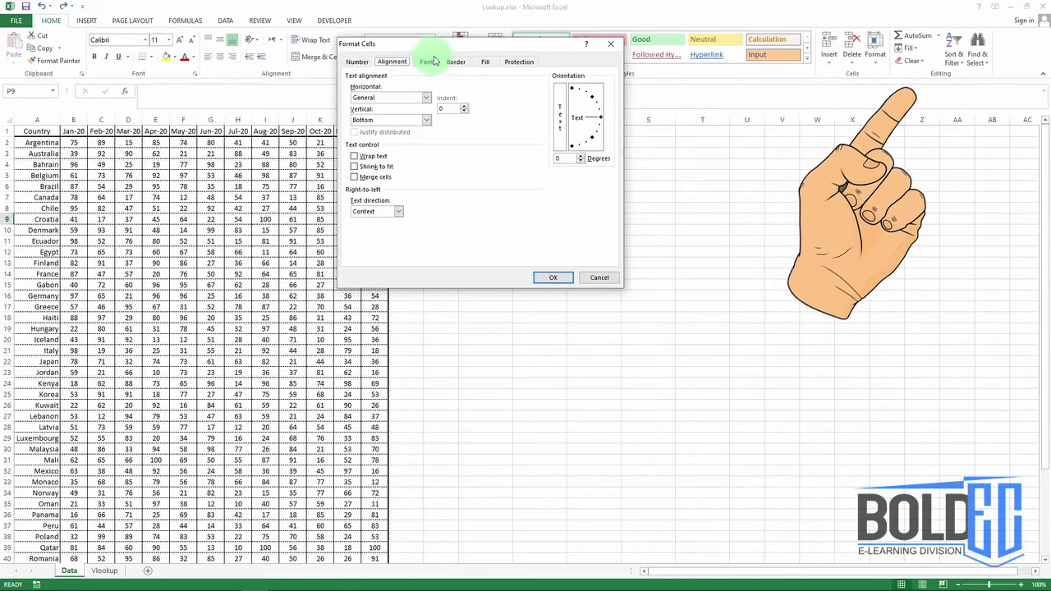
{"action": "left_click", "coordinate": [426, 62]}
{"action": "left_click", "coordinate": [455, 63]}
{"action": "left_click", "coordinate": [485, 62]}
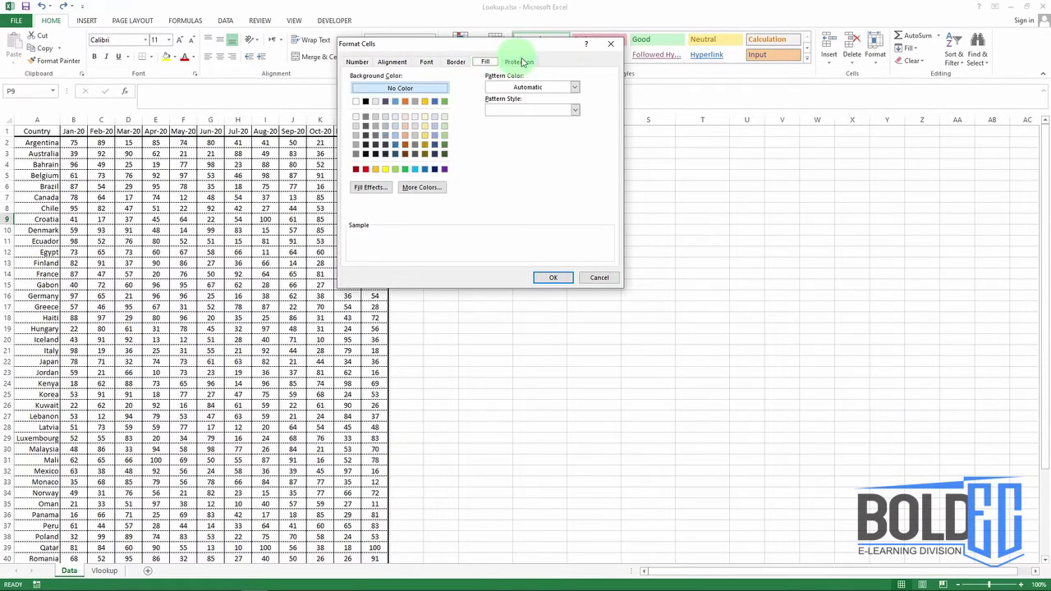
{"action": "left_click", "coordinate": [611, 44]}
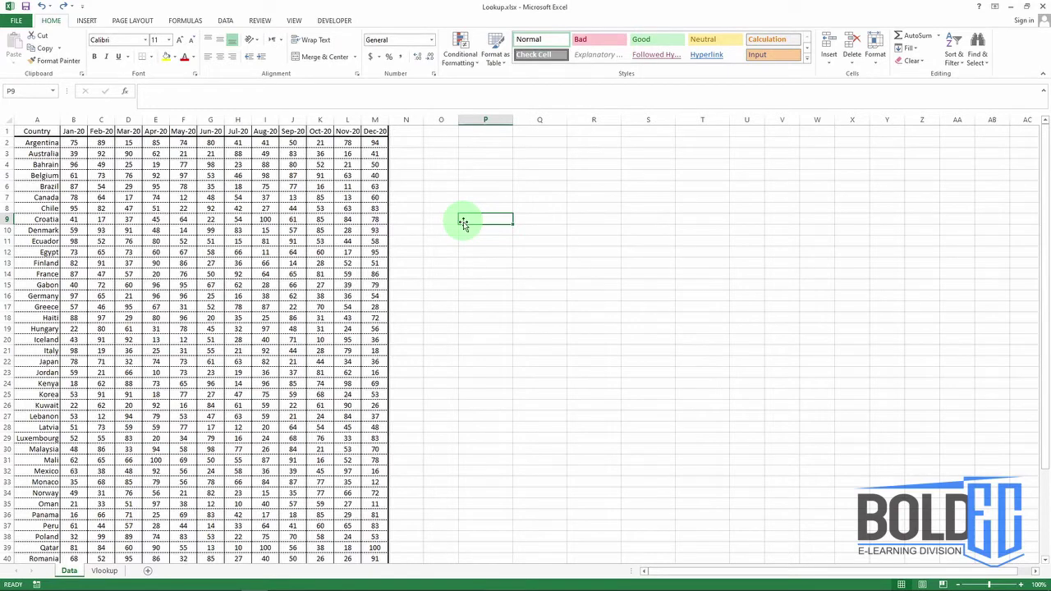
Total the Argentina row in cell N2 with an AutoSum of B2:M2.
{"action": "left_click", "coordinate": [401, 143]}
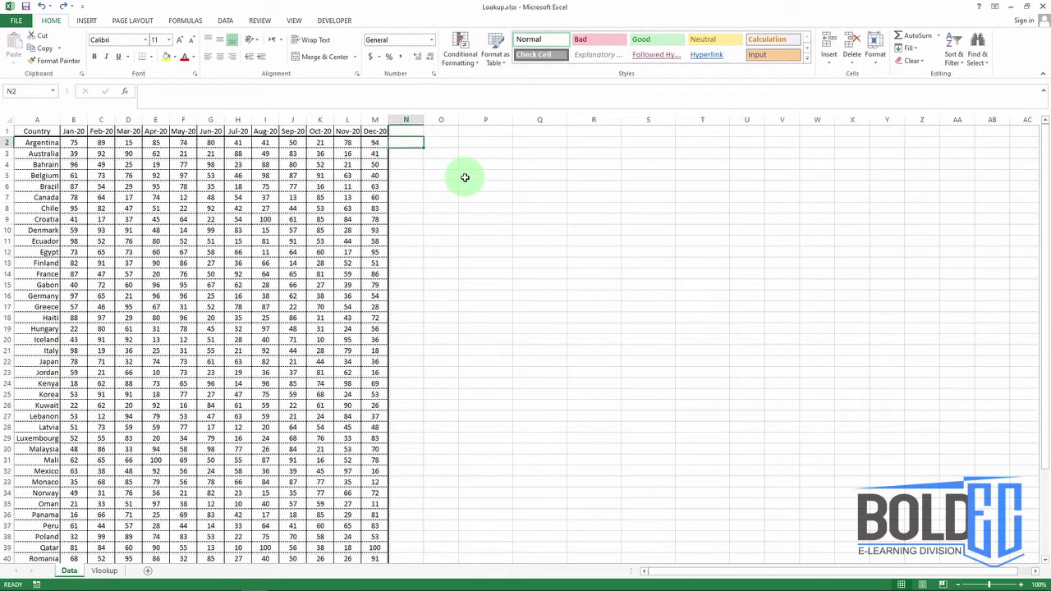
{"action": "key", "text": "alt"}
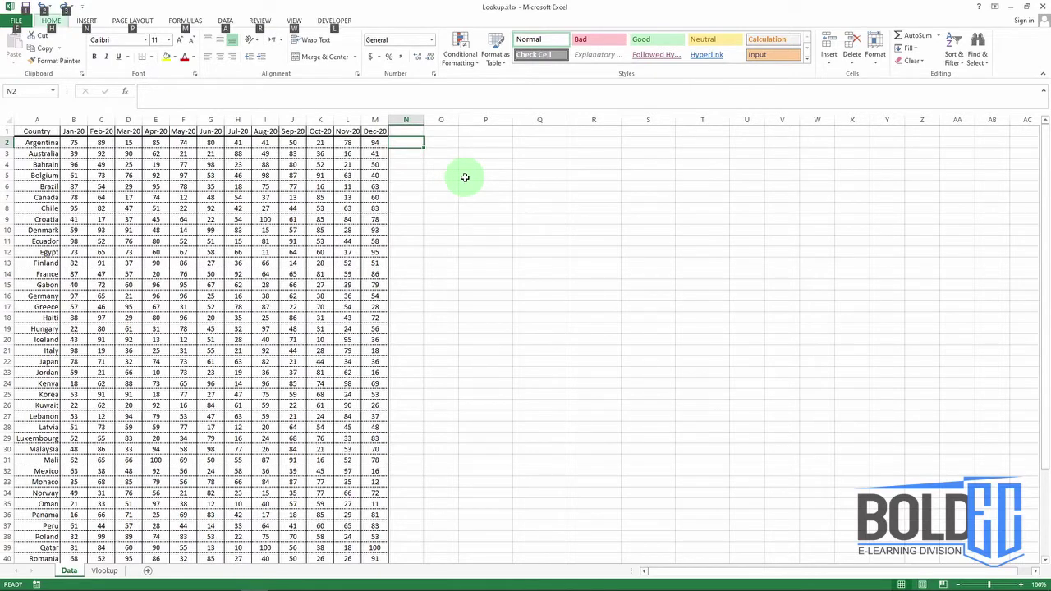
{"action": "key", "text": "Escape"}
{"action": "key", "text": "alt+equal"}
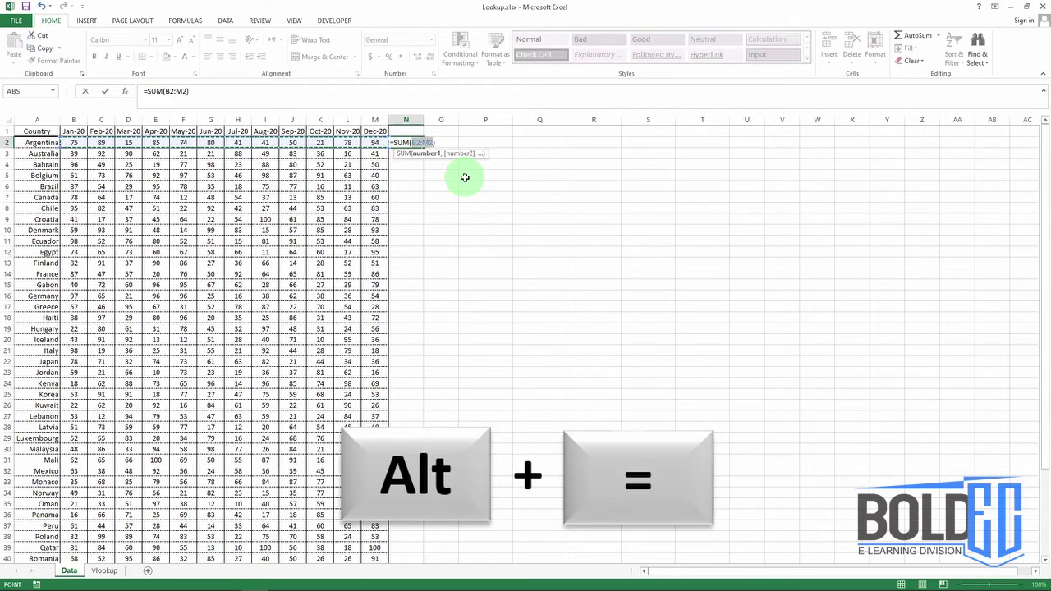
{"action": "key", "text": "Return"}
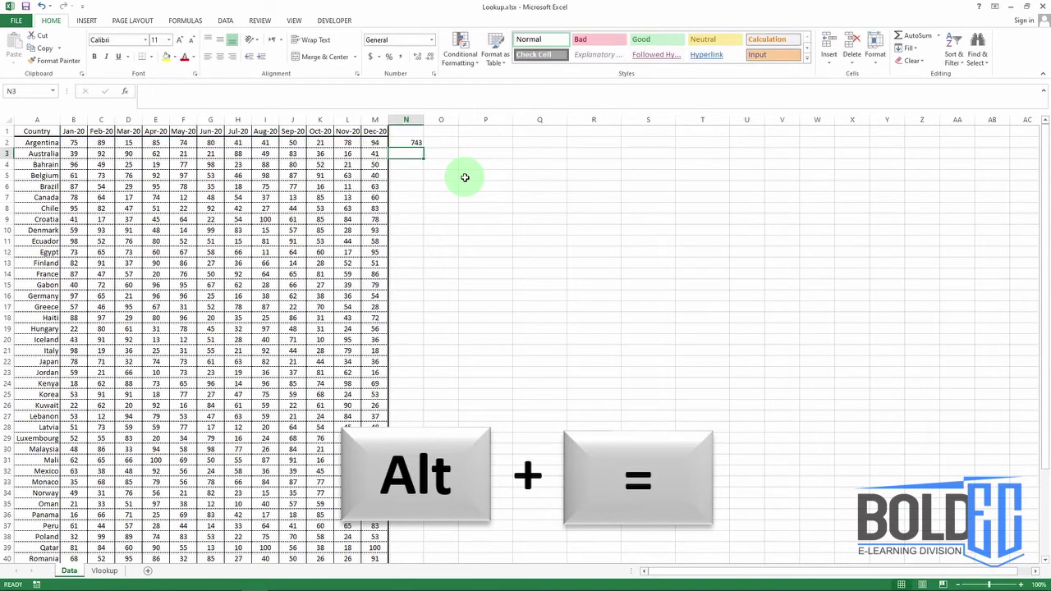
{"action": "scroll", "coordinate": [411, 291], "scroll_direction": "down", "scroll_amount": 9}
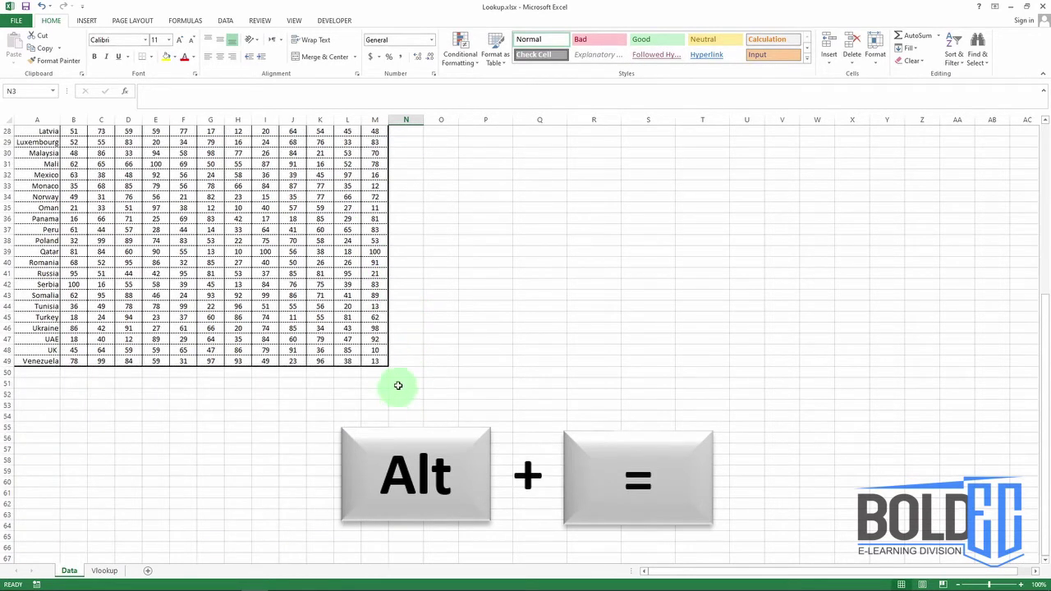
Total the Dec-20 column in cell M50 with an AutoSum of M2:M49.
{"action": "left_click", "coordinate": [372, 376]}
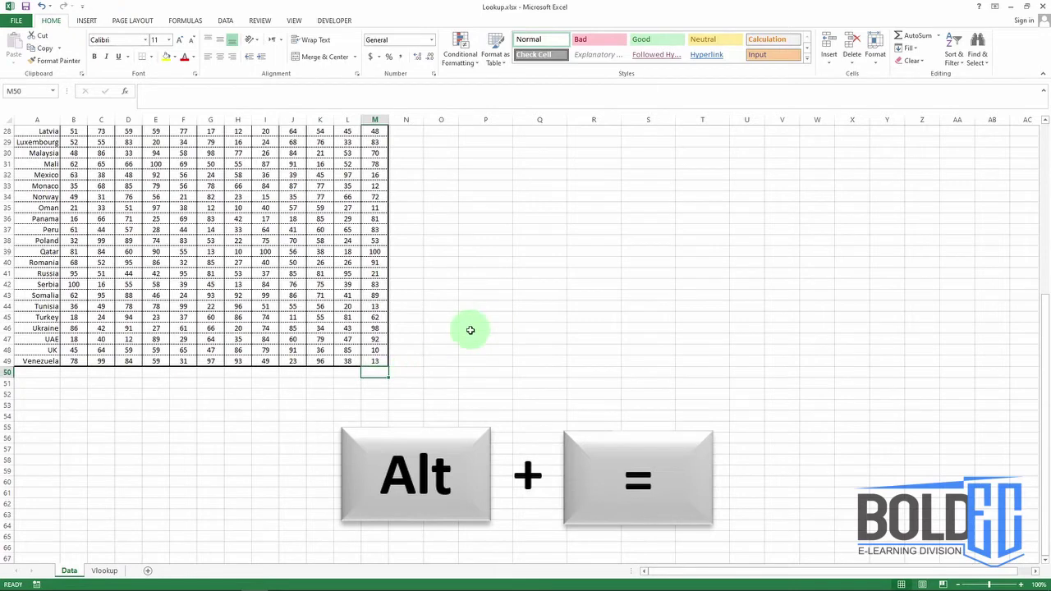
{"action": "key", "text": "alt+equal"}
{"action": "left_click_drag", "start_coordinate": [375, 362], "coordinate": [392, 301]}
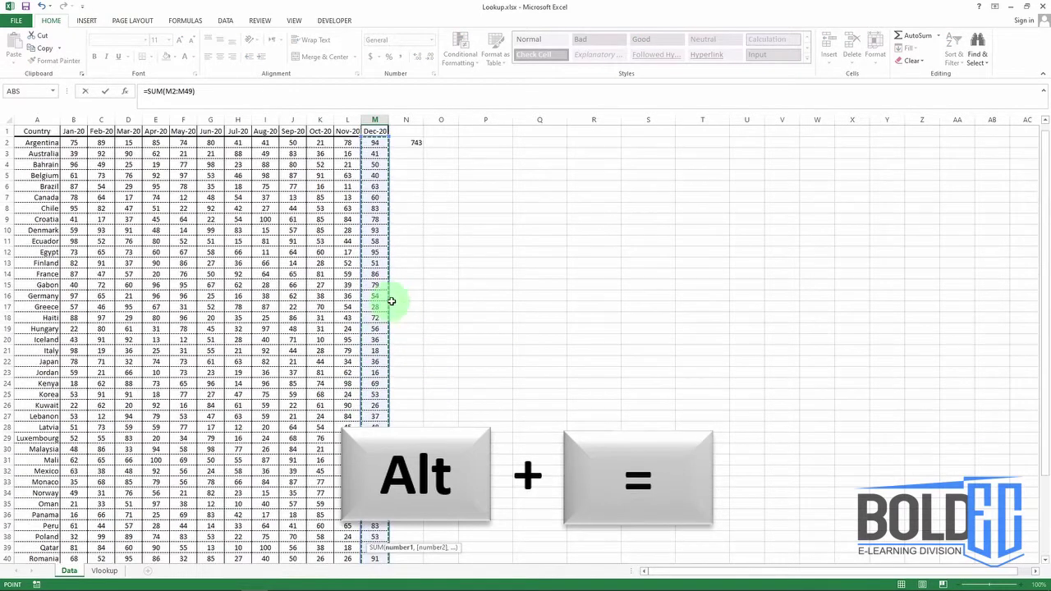
{"action": "scroll", "coordinate": [386, 214], "scroll_direction": "down", "scroll_amount": 10}
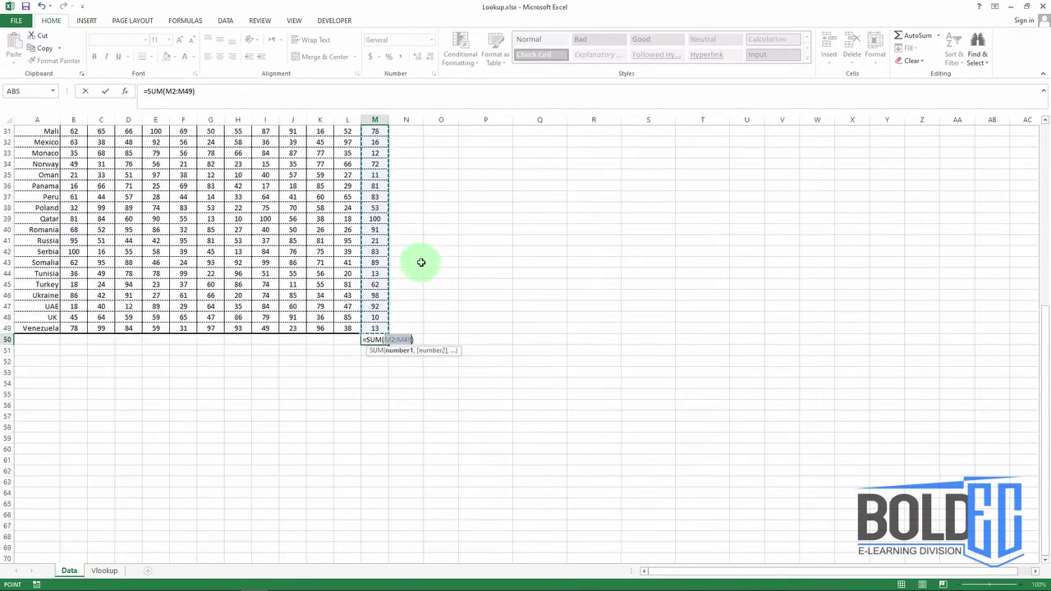
{"action": "key", "text": "Return"}
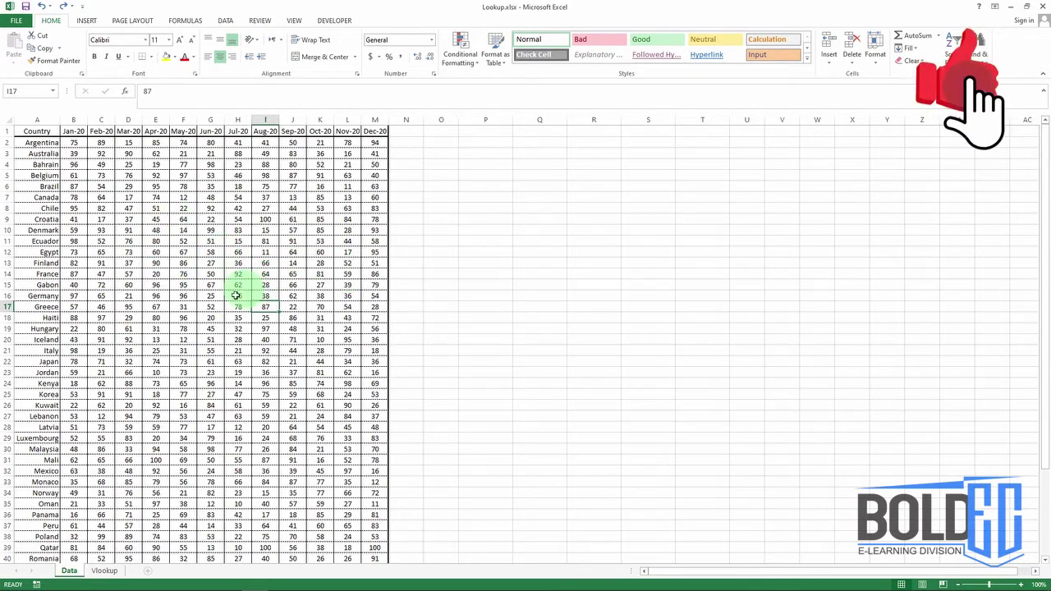
Turn on filtering for the data table and filter the Country column to Belgium, Canada and Croatia.
{"action": "left_click", "coordinate": [207, 252]}
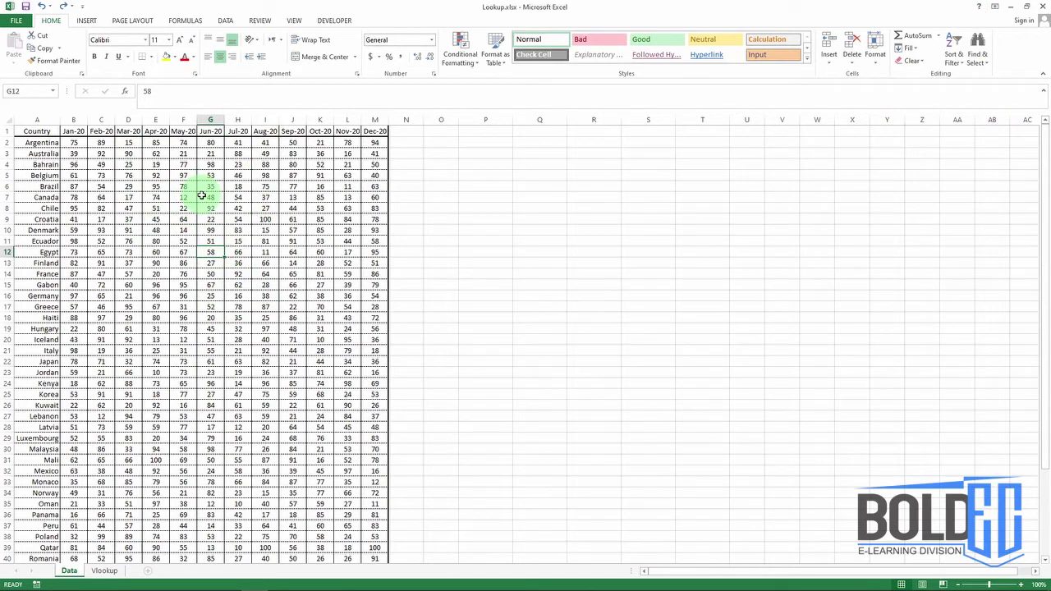
{"action": "key", "text": "ctrl+shift+l"}
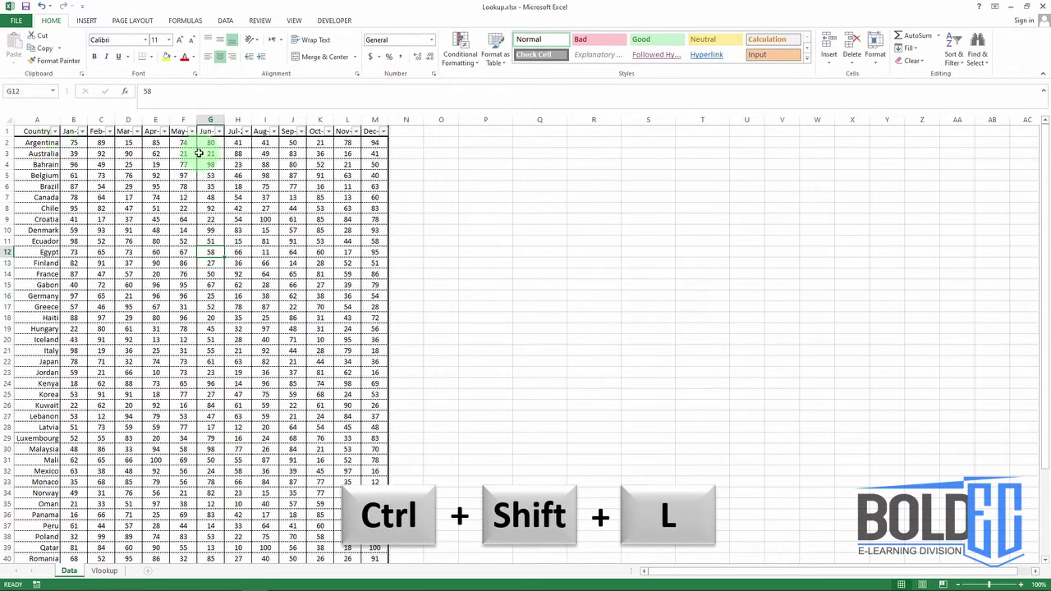
{"action": "left_click", "coordinate": [55, 132]}
{"action": "left_click", "coordinate": [45, 271]}
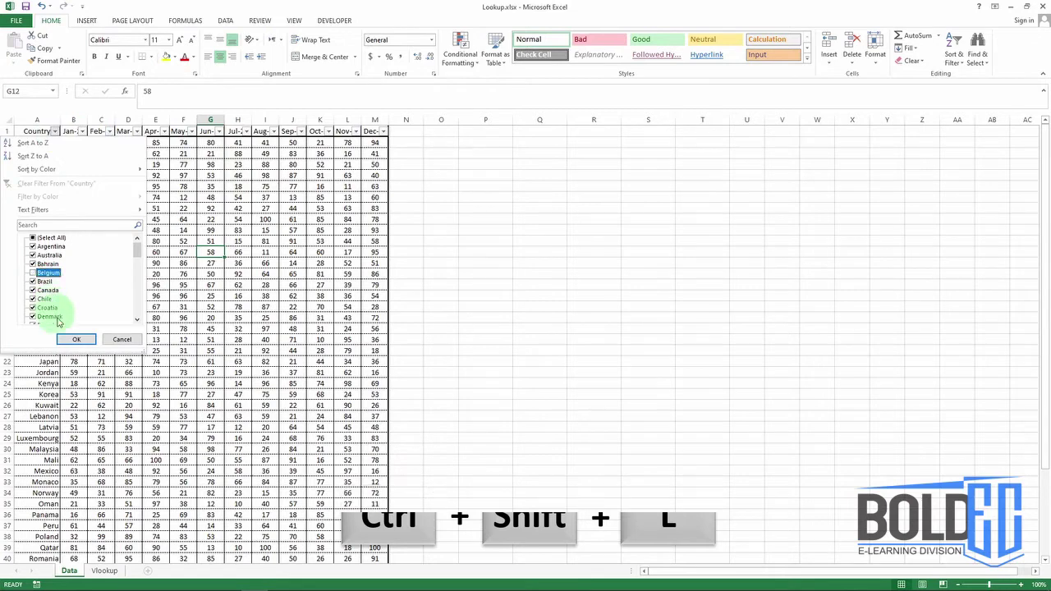
{"action": "left_click", "coordinate": [51, 238]}
{"action": "left_click", "coordinate": [46, 272]}
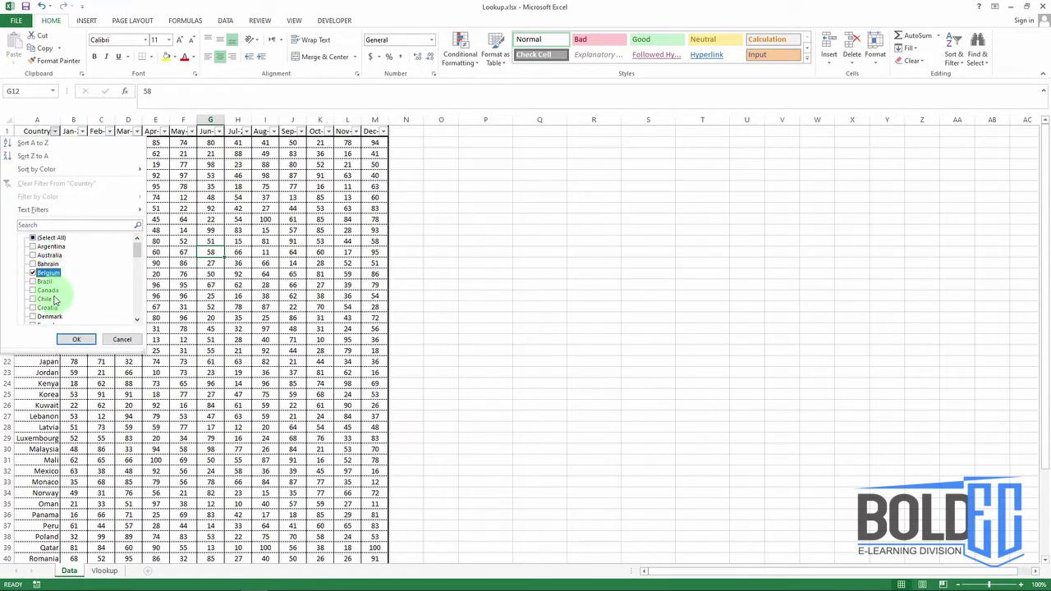
{"action": "left_click", "coordinate": [47, 307]}
{"action": "left_click", "coordinate": [46, 290]}
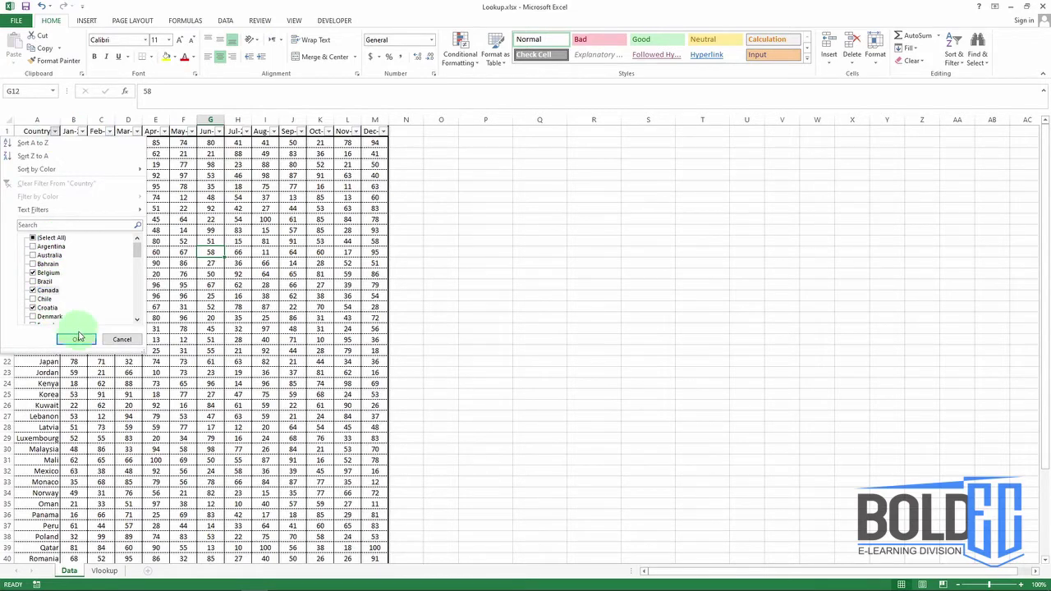
{"action": "left_click", "coordinate": [76, 339]}
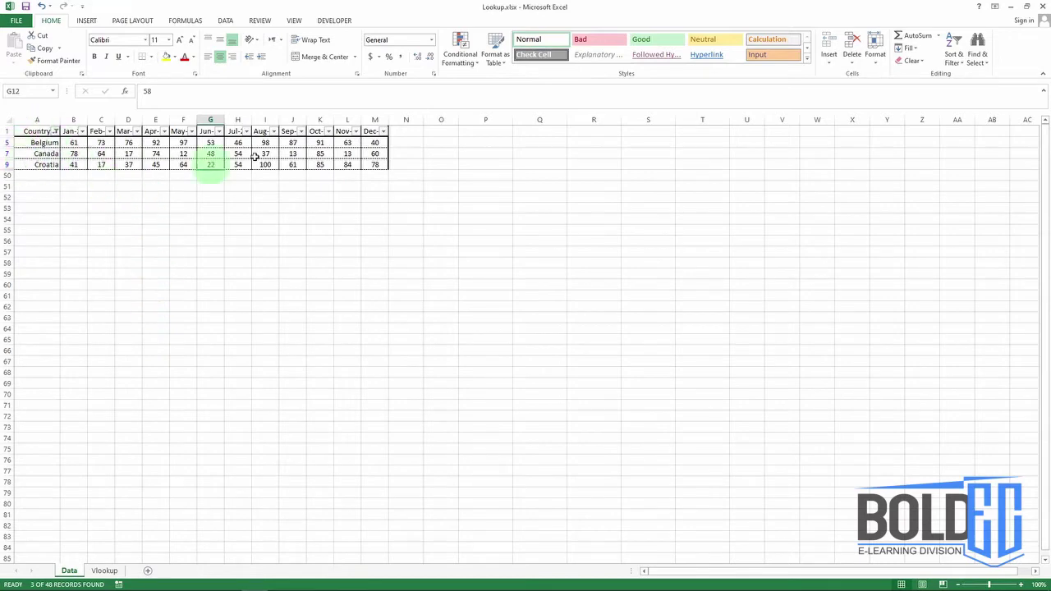
Clear the filter from the Country column and turn off filtering for the data table.
{"action": "left_click", "coordinate": [56, 131]}
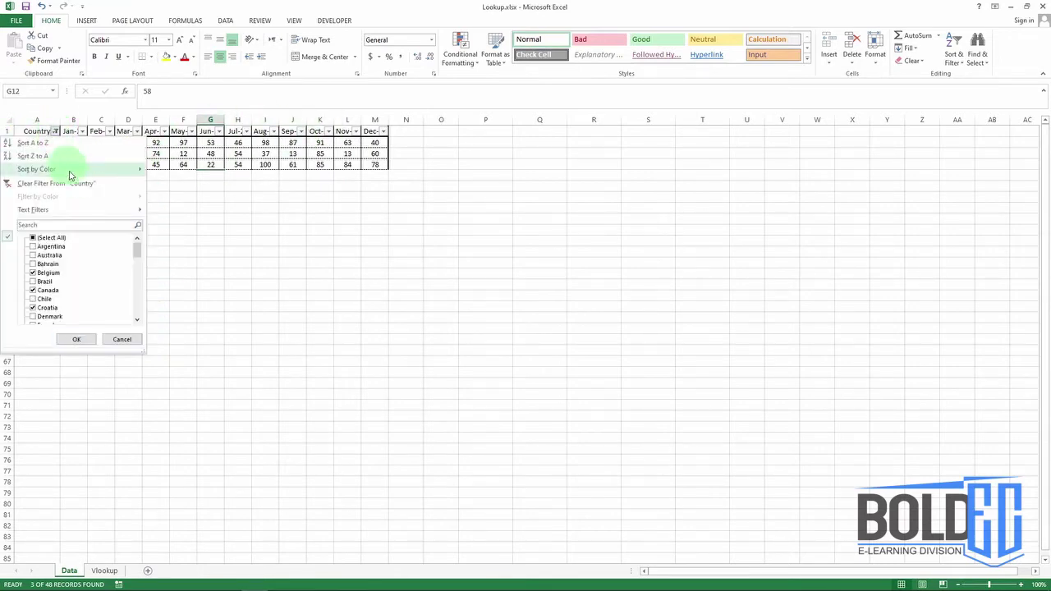
{"action": "left_click", "coordinate": [71, 183]}
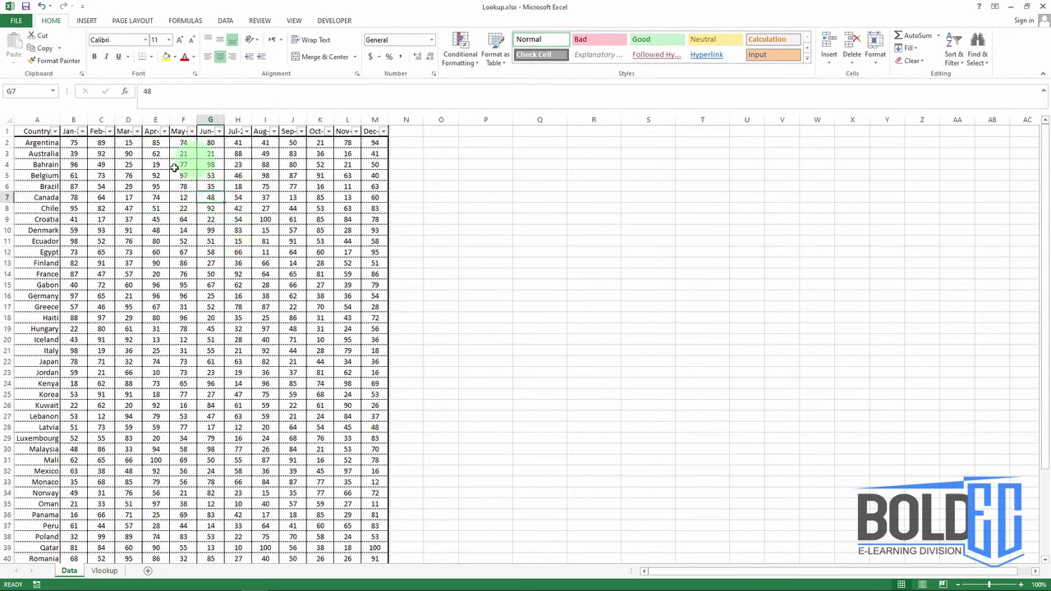
{"action": "left_click", "coordinate": [207, 199]}
{"action": "key", "text": "ctrl+shift+l"}
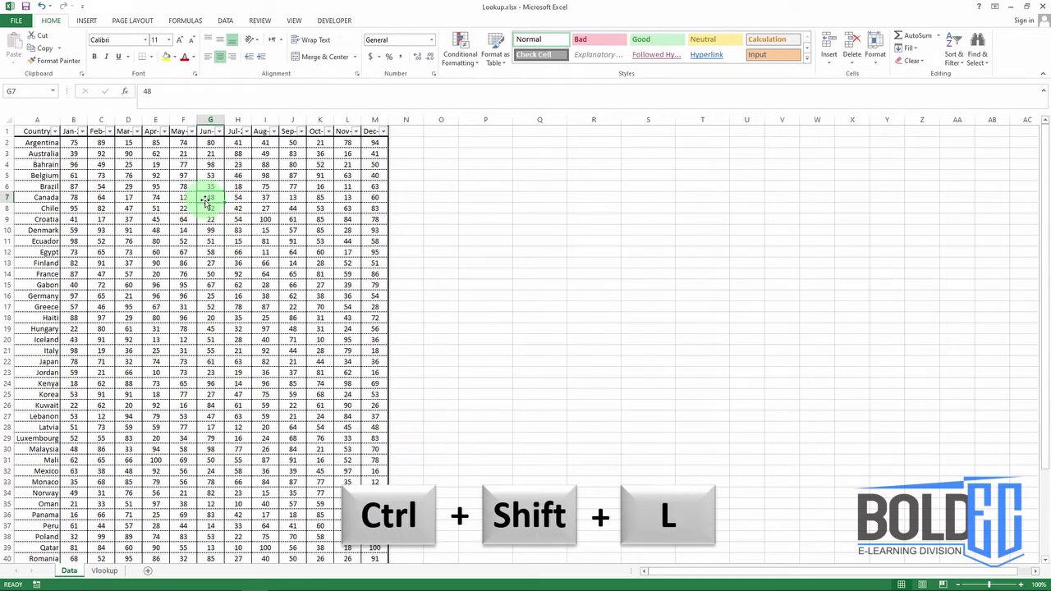
{"action": "key", "text": "ctrl+shift+l"}
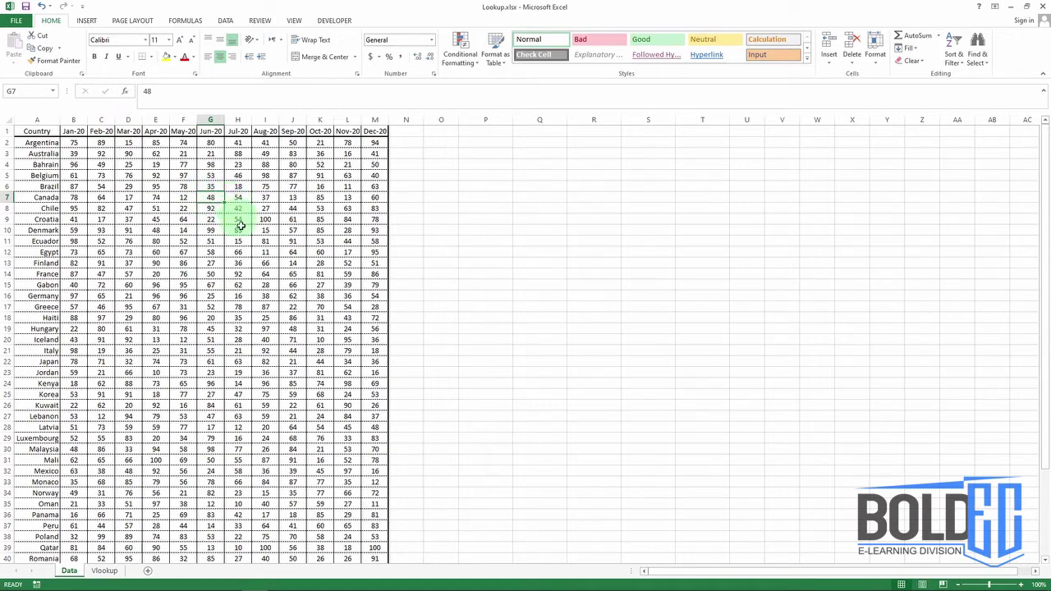
Start creating a table with headers from the data range $A$1:$M$49, check the range, and cancel it.
{"action": "left_click", "coordinate": [141, 175]}
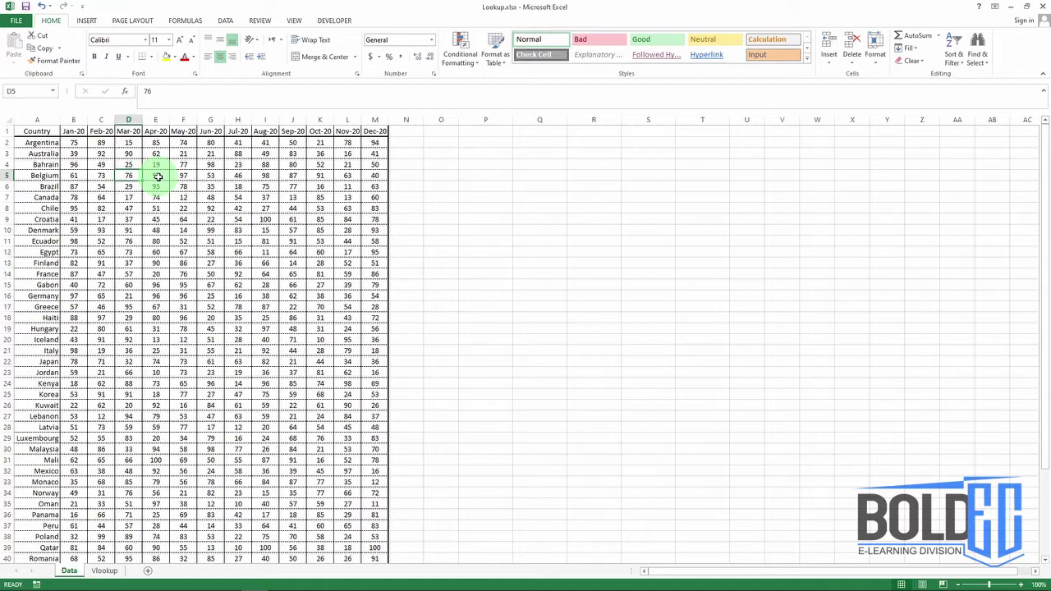
{"action": "key", "text": "ctrl+t"}
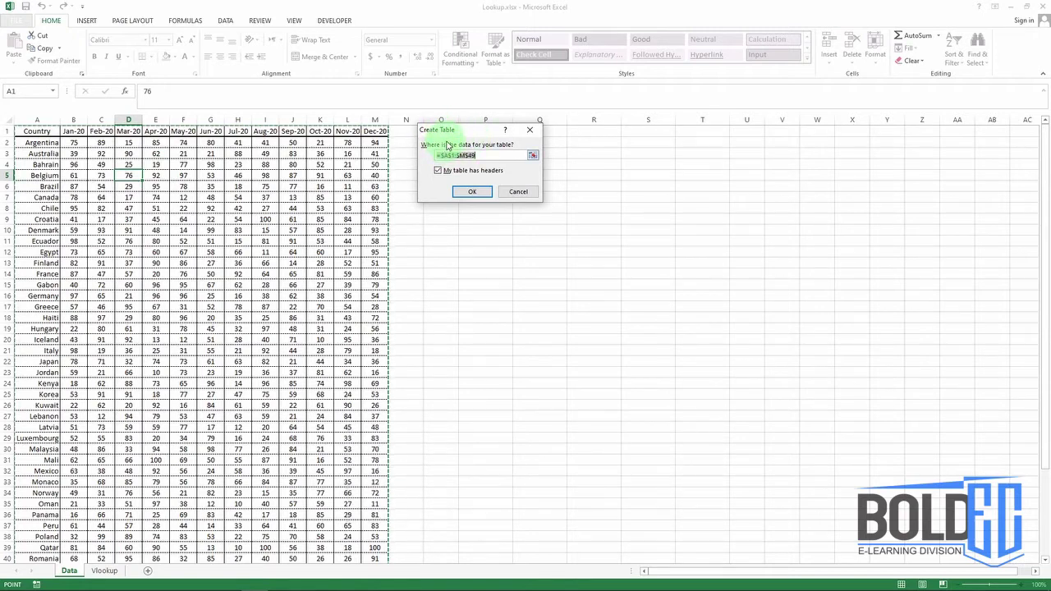
{"action": "left_click_drag", "start_coordinate": [438, 155], "coordinate": [472, 156]}
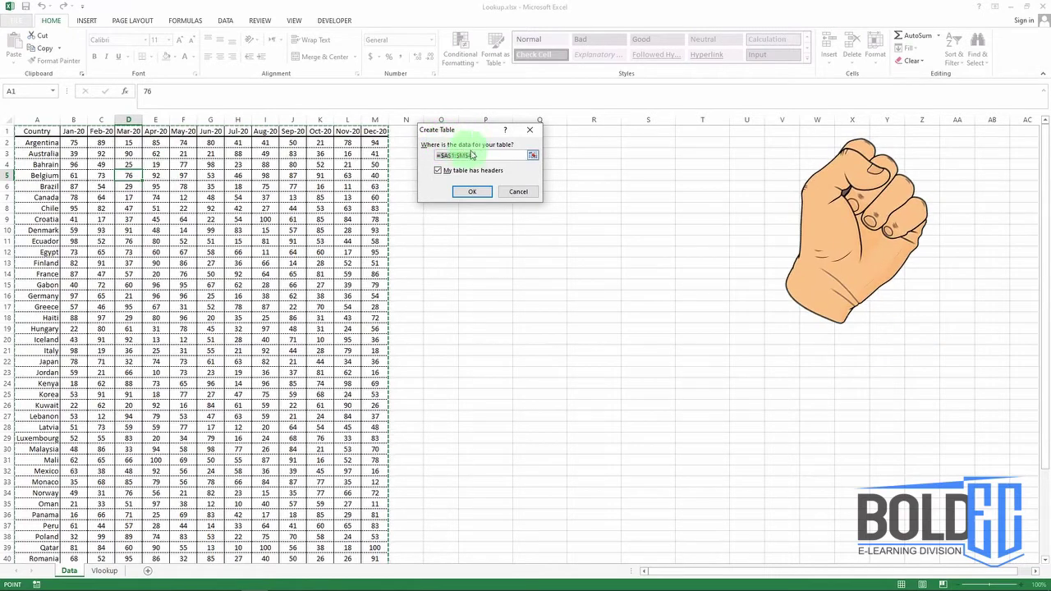
{"action": "left_click", "coordinate": [524, 192]}
Enter Sun in cell P5 and add Moon and Light on separate lines within the same cell.
{"action": "left_click", "coordinate": [502, 176]}
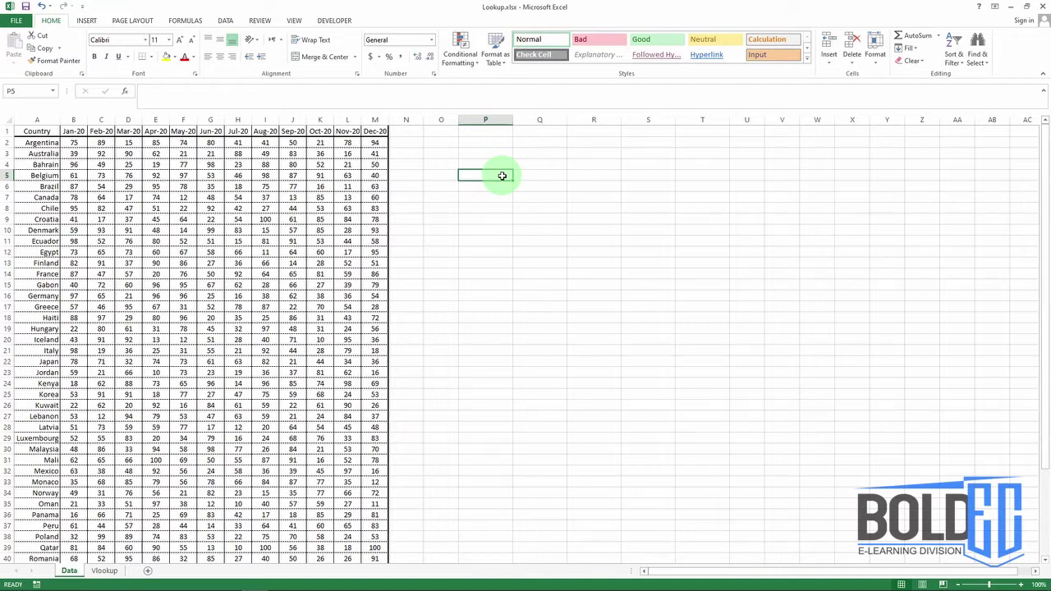
{"action": "type", "text": "Sun"}
{"action": "key", "text": "Return"}
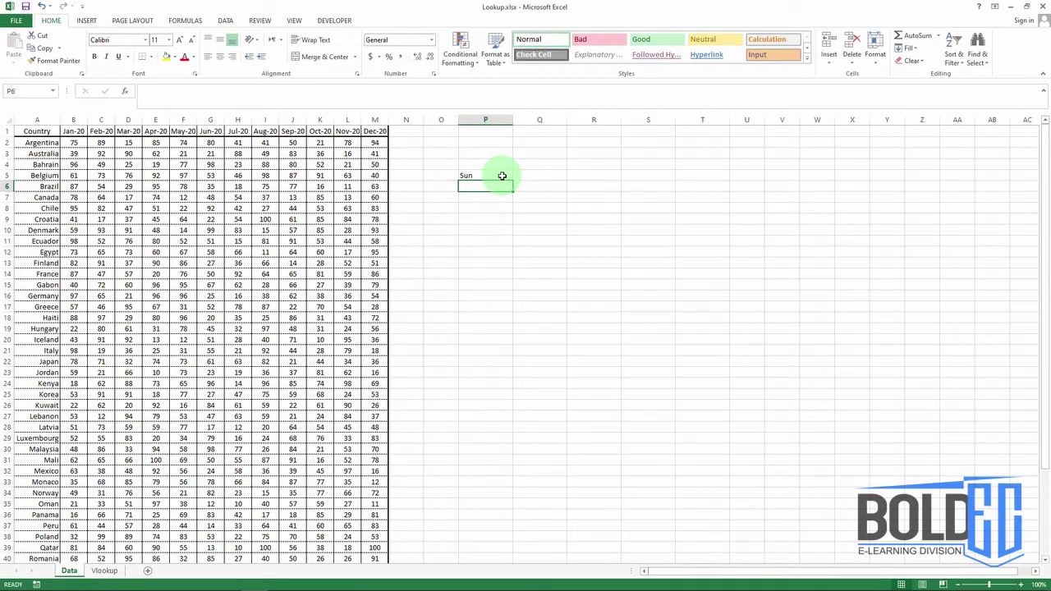
{"action": "left_click", "coordinate": [502, 175]}
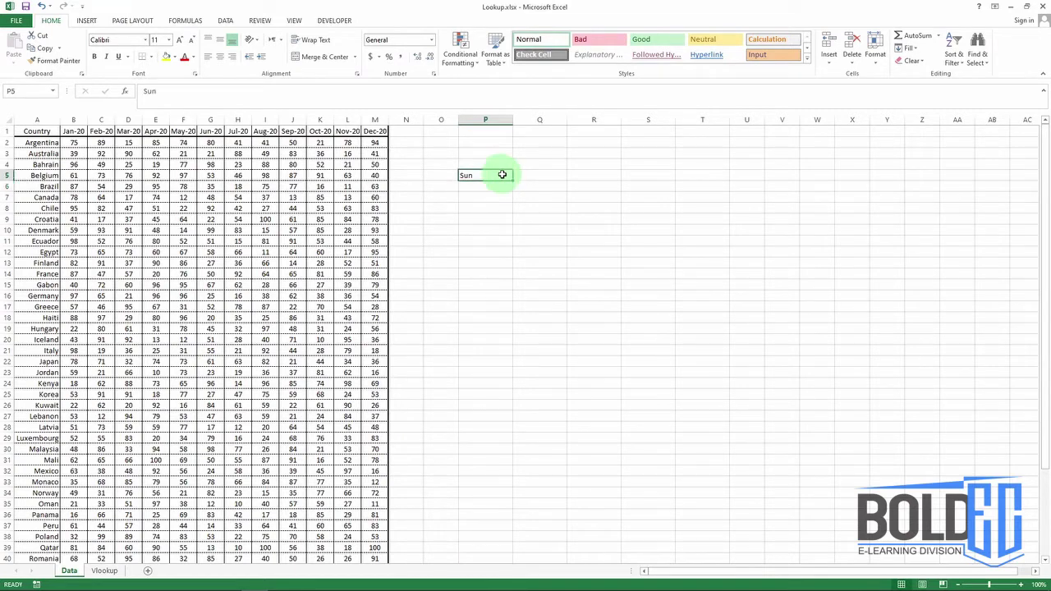
{"action": "key", "text": "F2"}
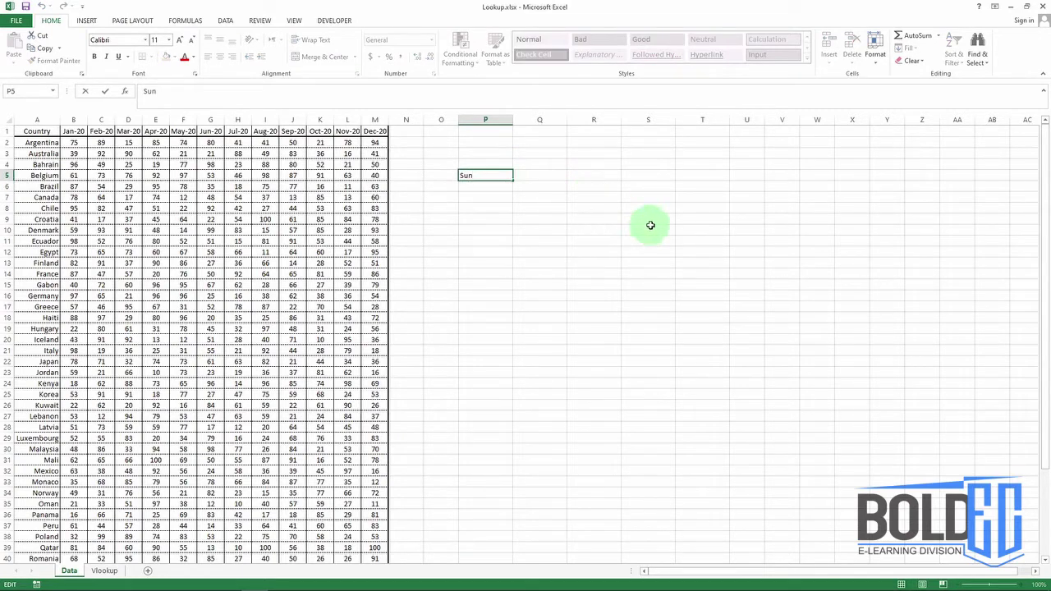
{"action": "key", "text": "alt+Return"}
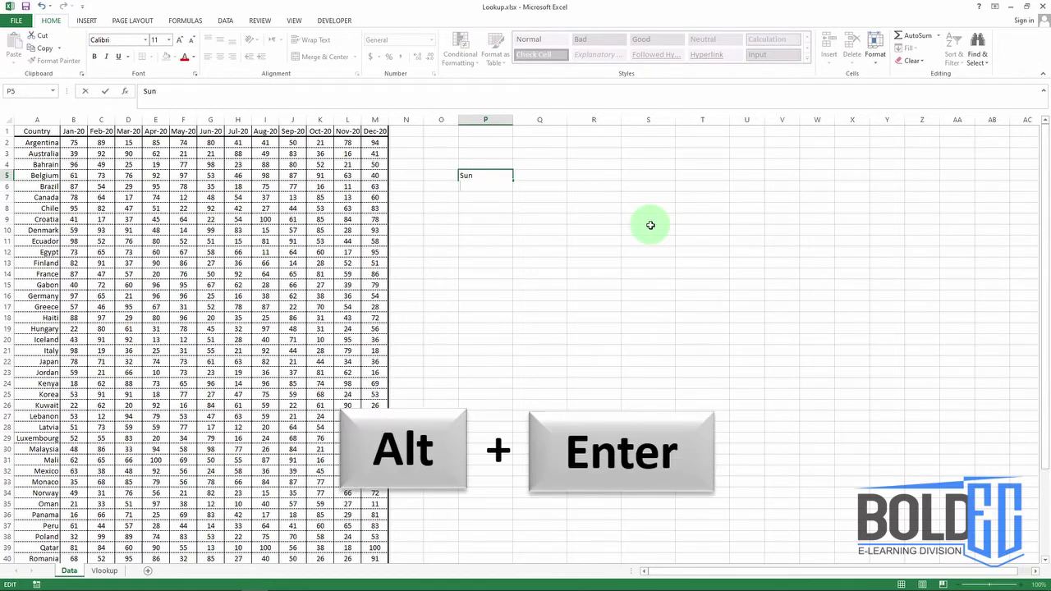
{"action": "type", "text": "Moon Light"}
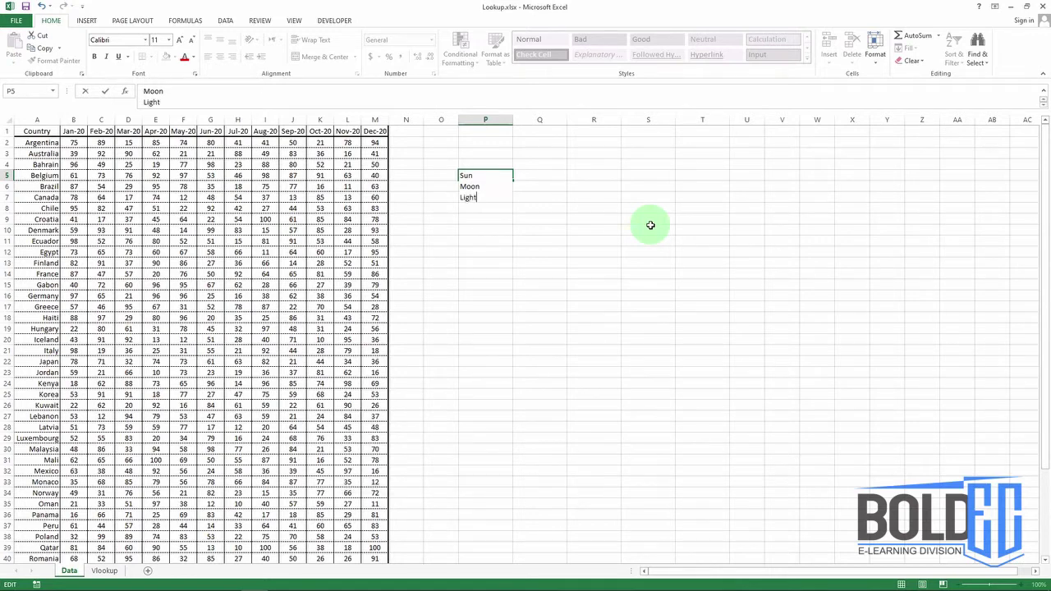
{"action": "key", "text": "shift+Return"}
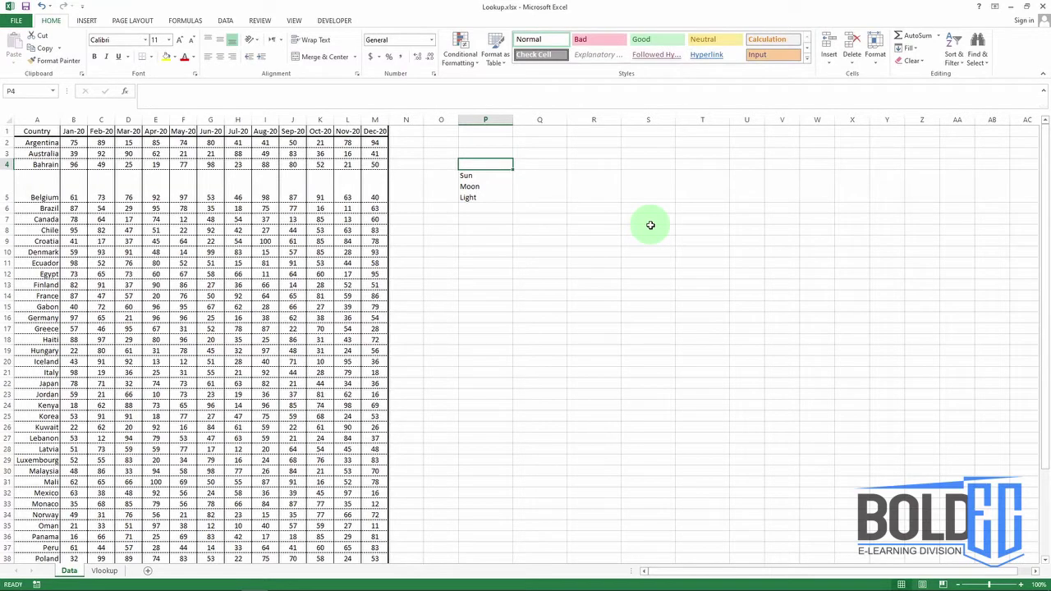
Enlarge the formula bar to show all three lines of cell P5, and leave the cell's editing without changes.
{"action": "left_click", "coordinate": [486, 188]}
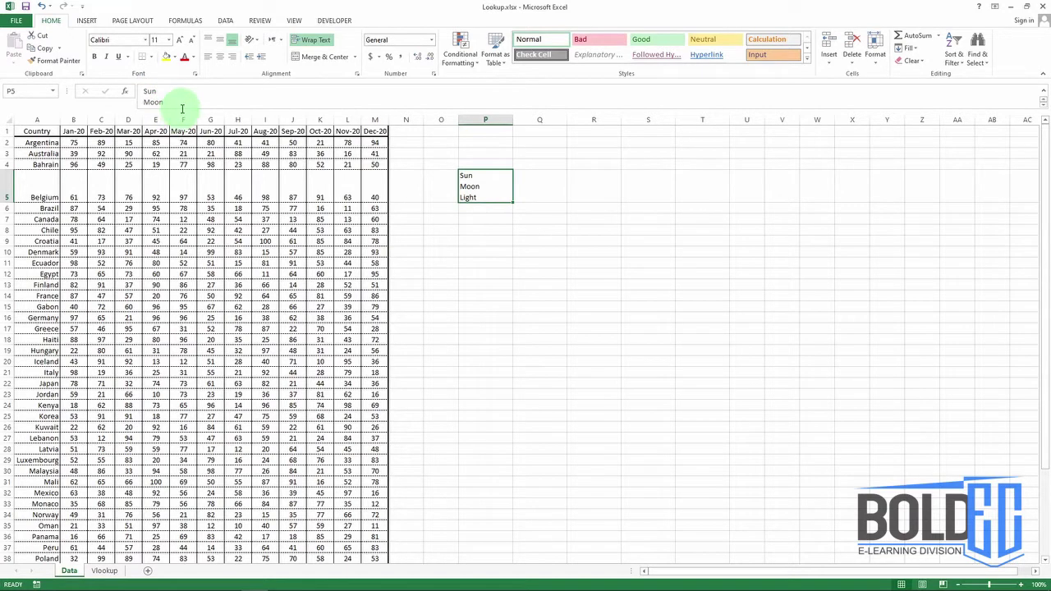
{"action": "left_click", "coordinate": [182, 107]}
{"action": "left_click_drag", "start_coordinate": [184, 119], "coordinate": [176, 123]}
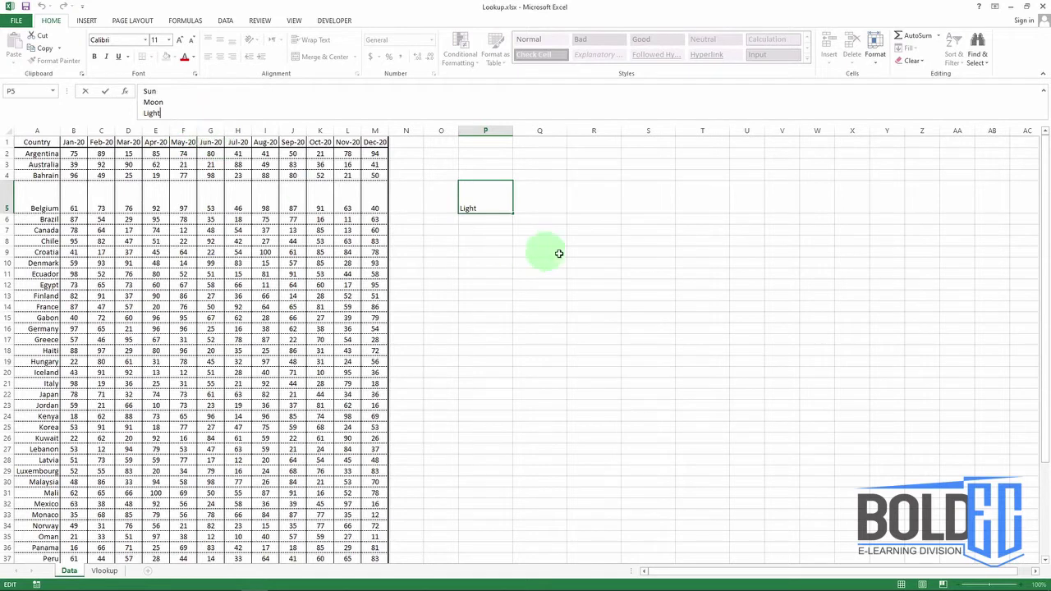
{"action": "key", "text": "Escape"}
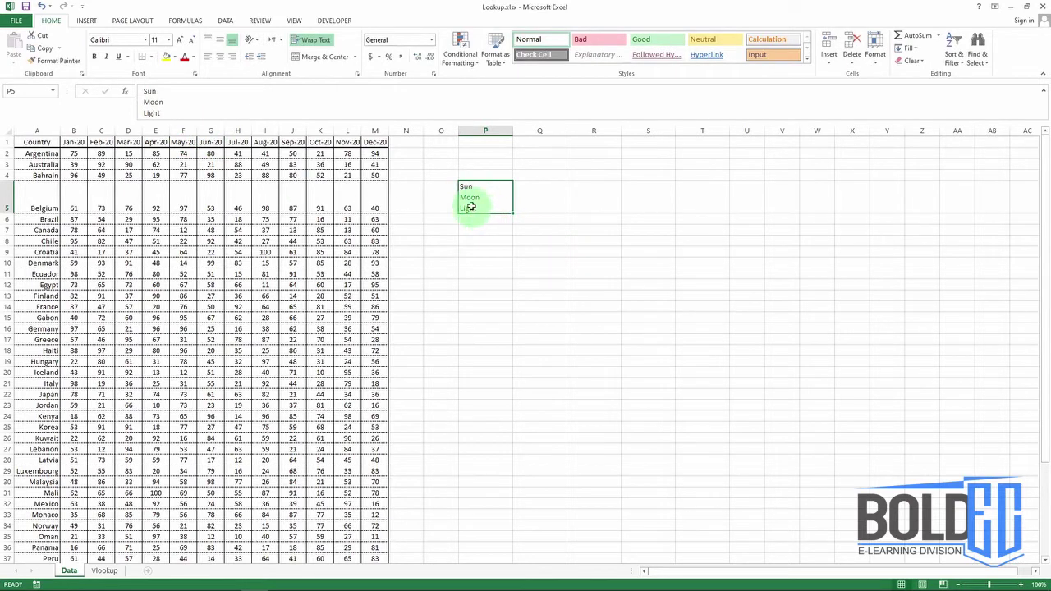
Insert the current date as a fixed value in cell P9 and the current time in cell Q9.
{"action": "left_click", "coordinate": [503, 252]}
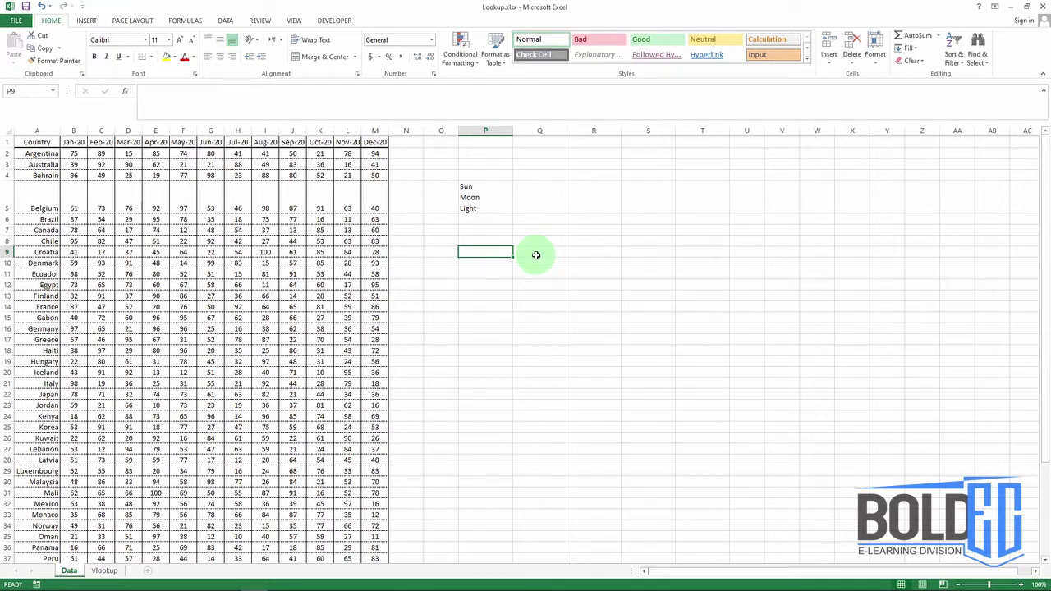
{"action": "key", "text": "ctrl+semicolon"}
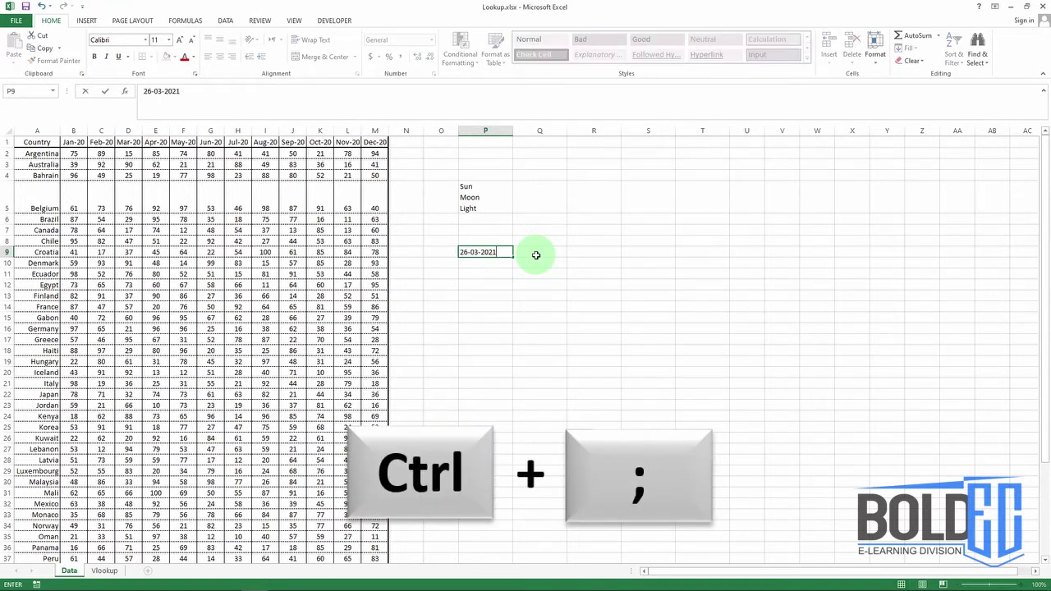
{"action": "left_click", "coordinate": [536, 255]}
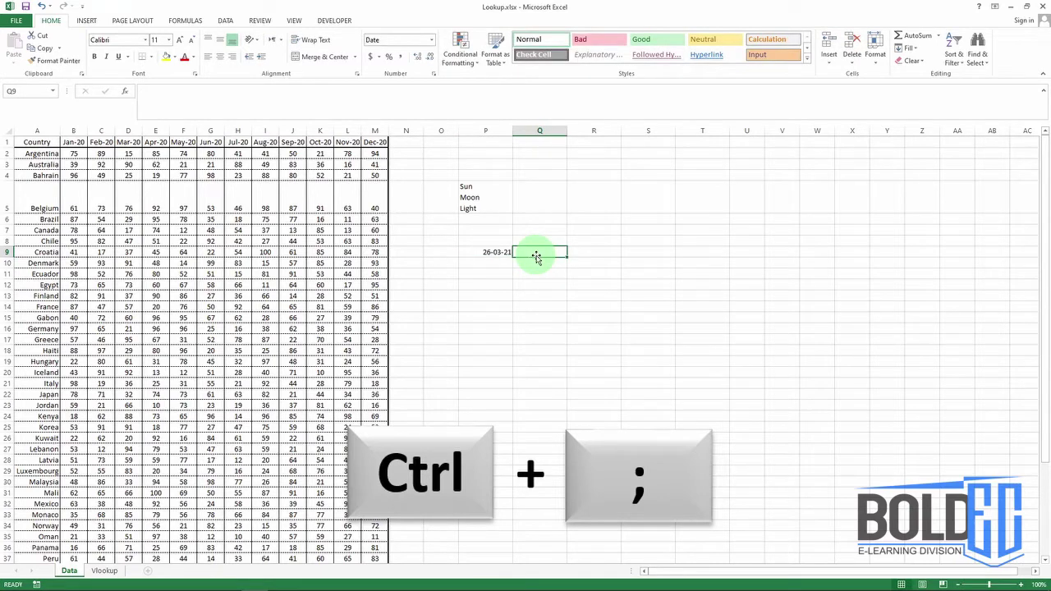
{"action": "key", "text": "ctrl+shift+semicolon"}
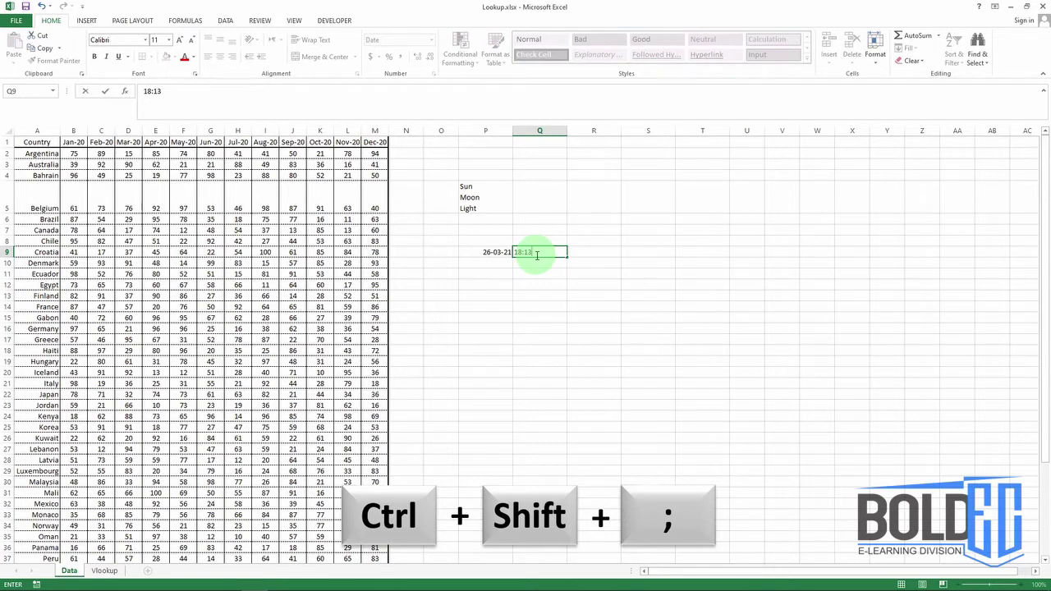
{"action": "left_click", "coordinate": [539, 284]}
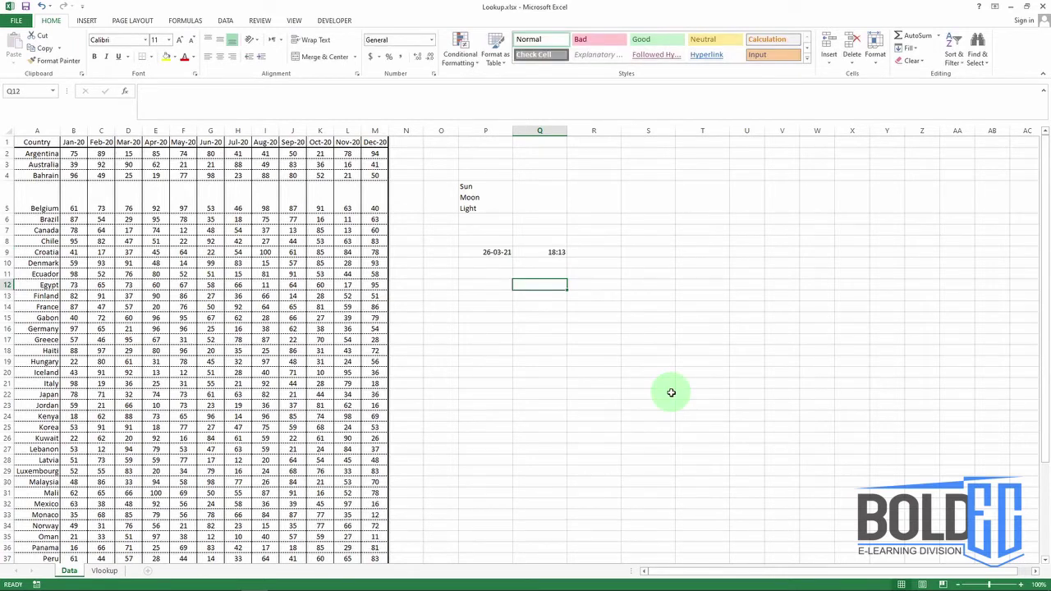